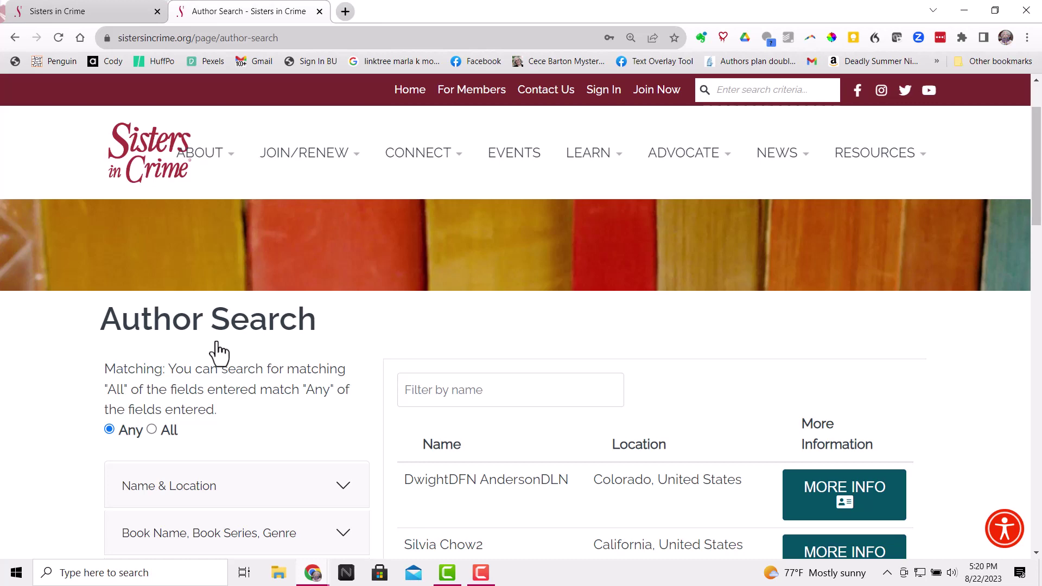
Step: Collapse the "Looking for a Speaker?" section of the author search filters
{"action": "scroll", "coordinate": [220, 352], "scroll_direction": "down", "scroll_amount": 3}
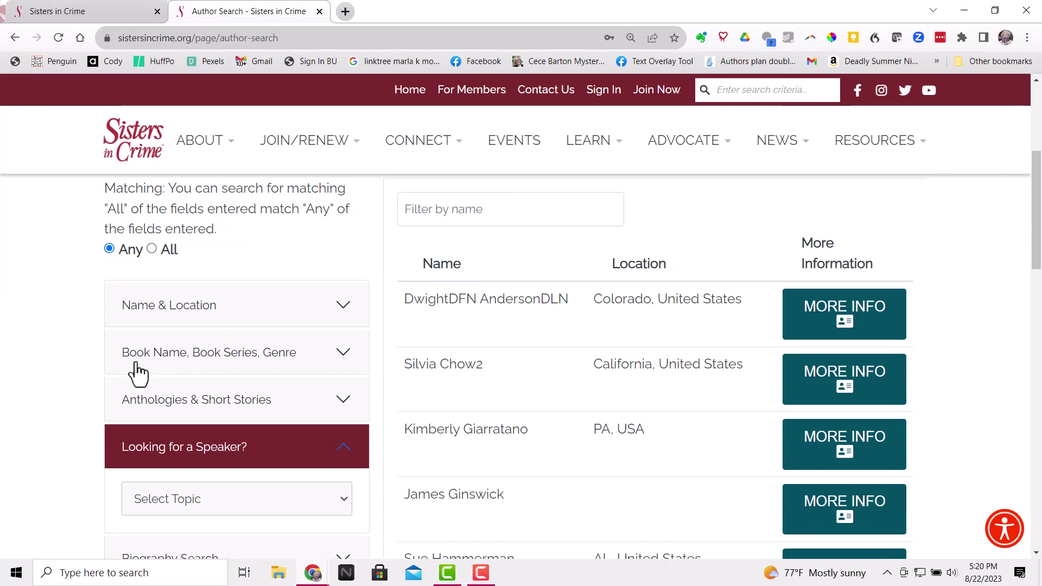
{"action": "left_click", "coordinate": [324, 451]}
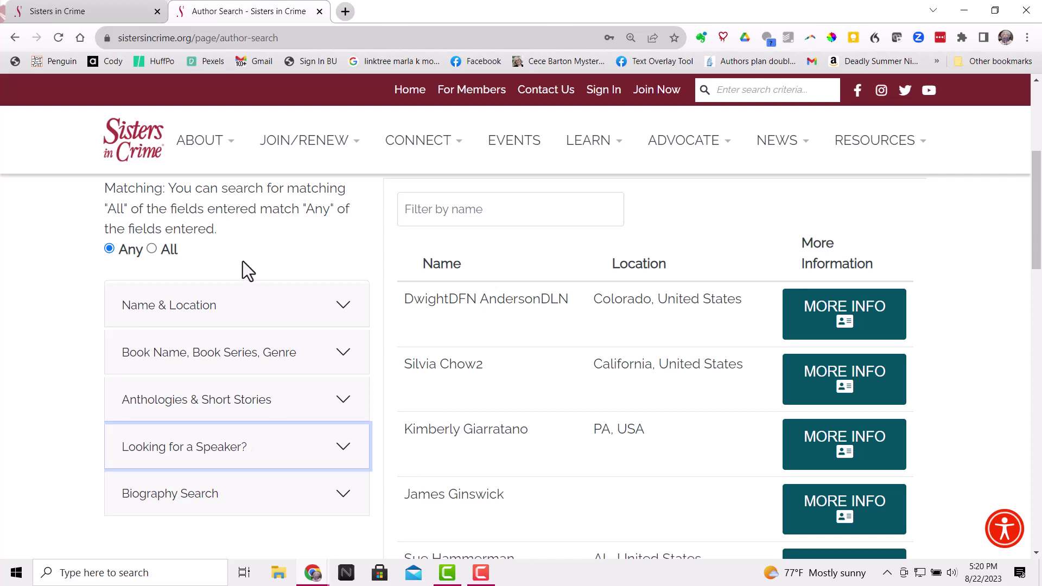
Step: In the member profile form's contact information, set the visibility of Address and Address Cont. to Private
{"action": "left_click", "coordinate": [108, 11]}
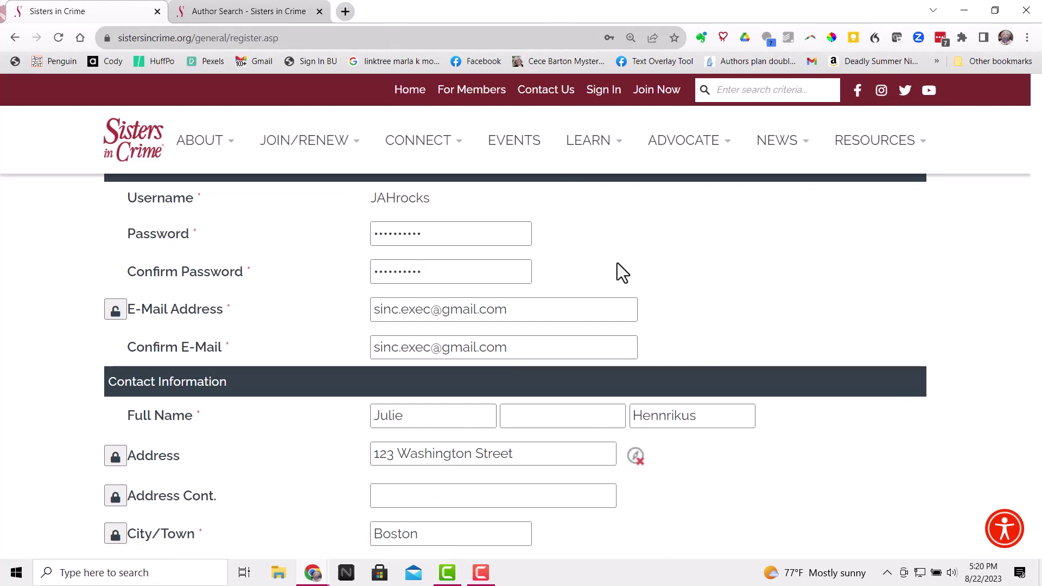
{"action": "scroll", "coordinate": [617, 263], "scroll_direction": "down", "scroll_amount": 2}
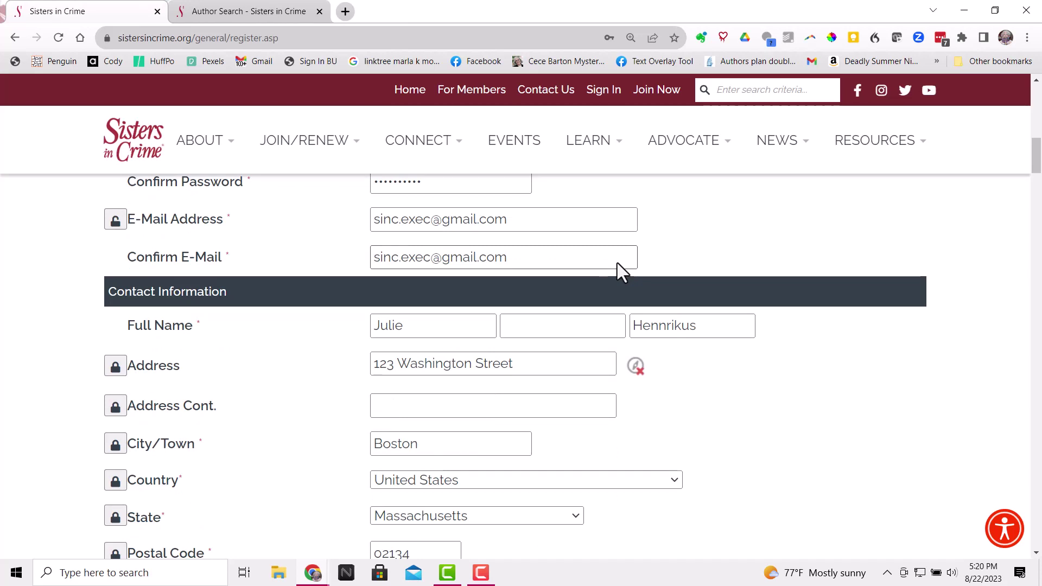
{"action": "scroll", "coordinate": [252, 302], "scroll_direction": "down", "scroll_amount": 2}
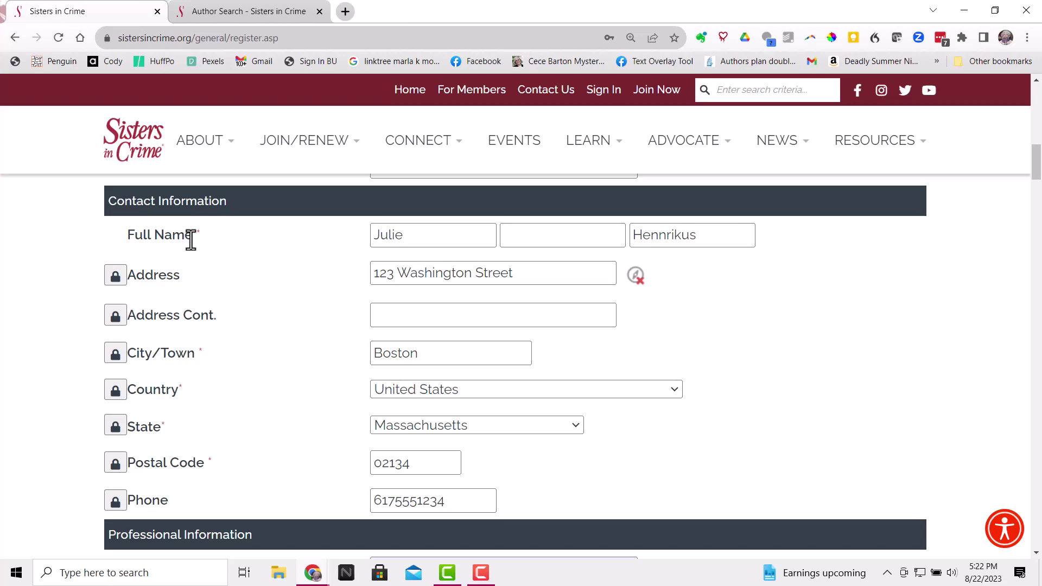
{"action": "left_click", "coordinate": [116, 278]}
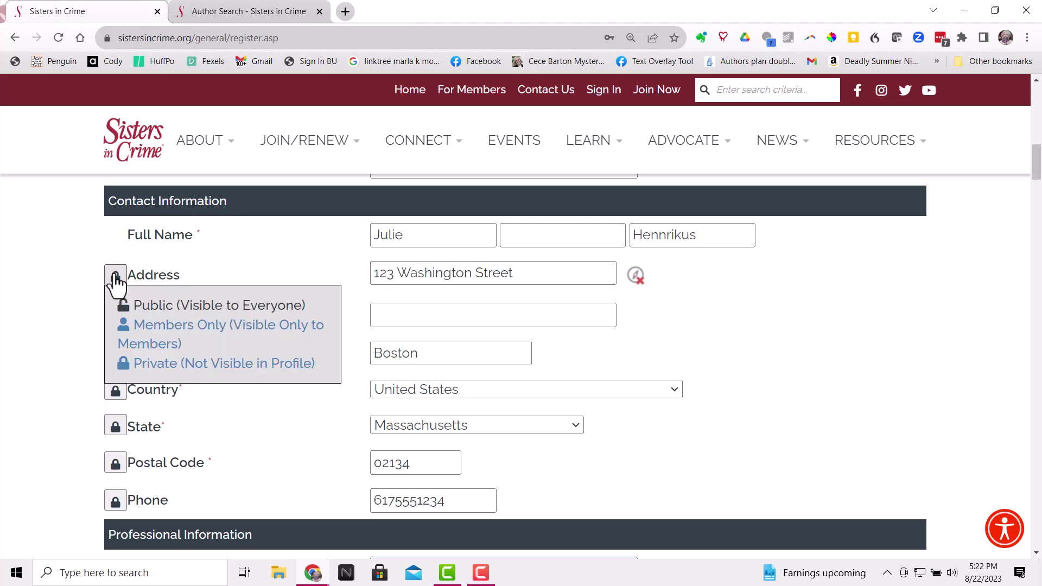
{"action": "left_click", "coordinate": [269, 373]}
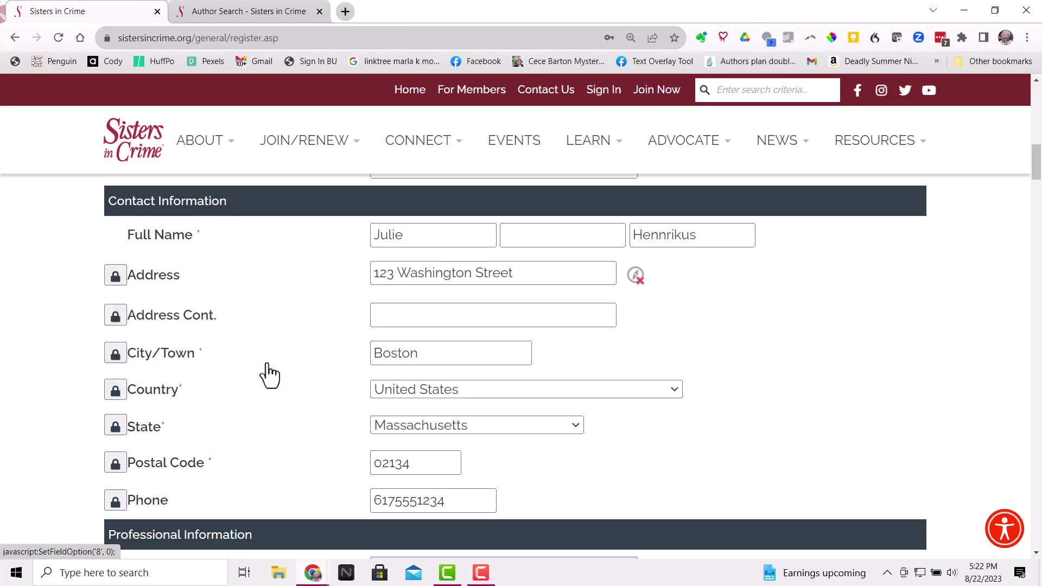
{"action": "left_click", "coordinate": [115, 320]}
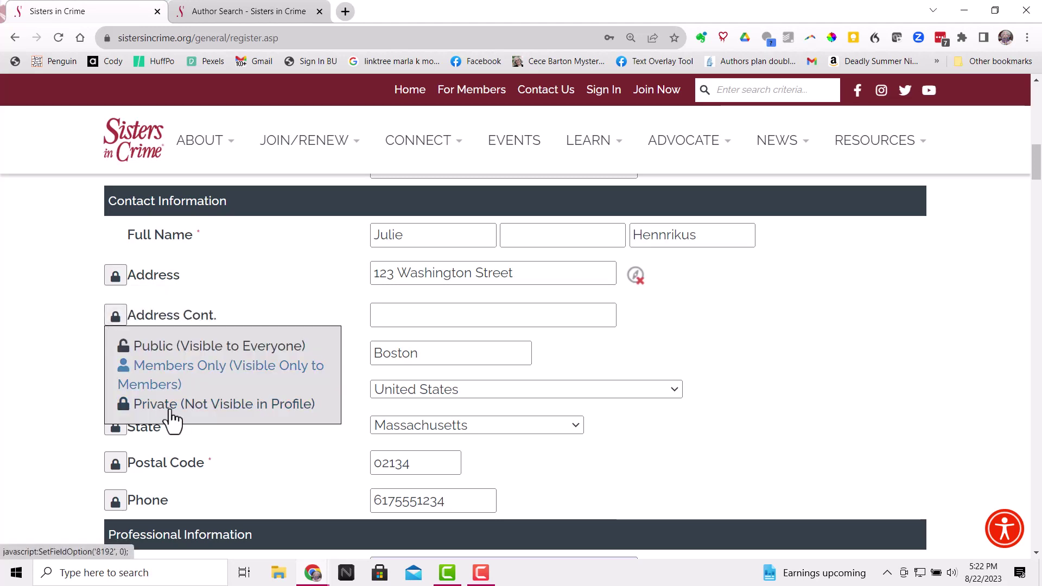
{"action": "left_click", "coordinate": [168, 419]}
Step: Set the visibility of the City/Town, Country and State fields to Private (Not Visible in Profile)
{"action": "left_click", "coordinate": [111, 356]}
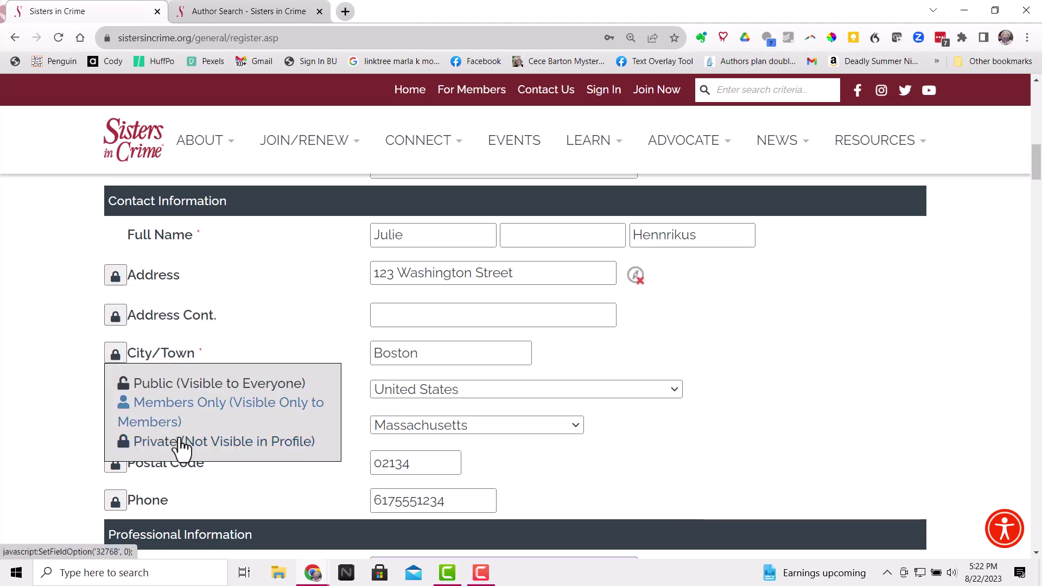
{"action": "left_click", "coordinate": [209, 438]}
{"action": "left_click", "coordinate": [113, 394]}
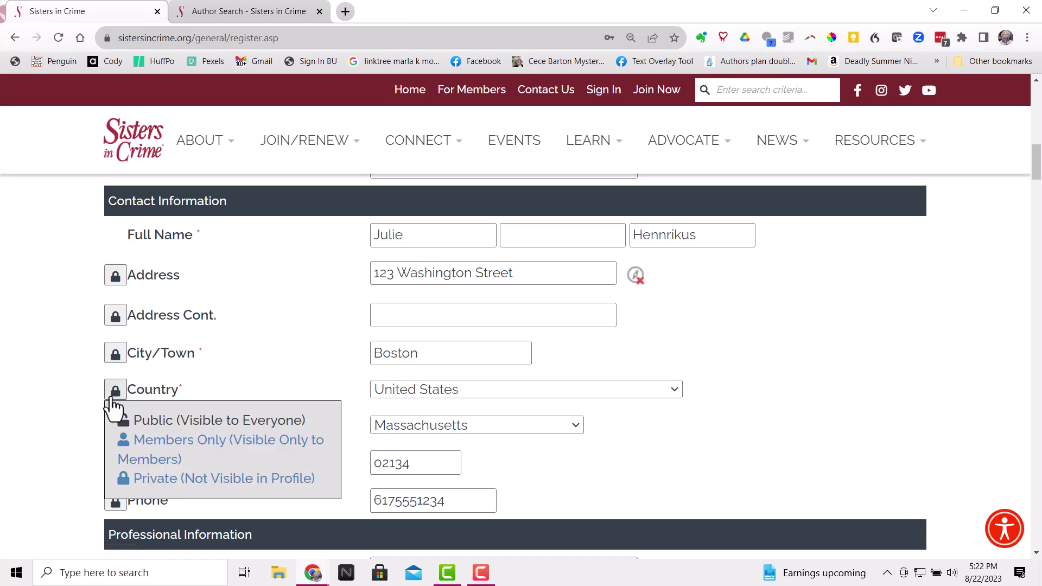
{"action": "left_click", "coordinate": [207, 481]}
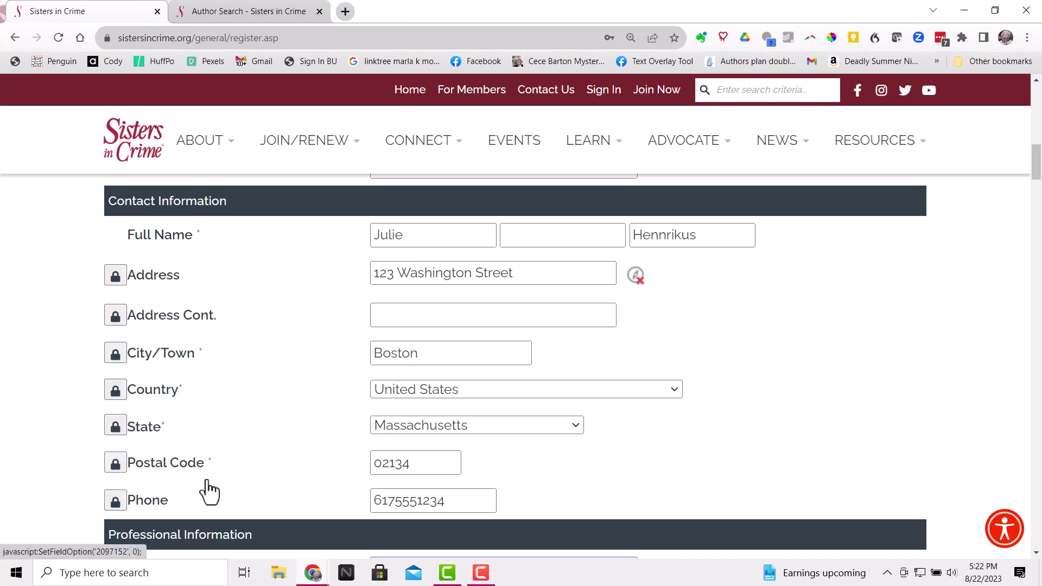
{"action": "left_click", "coordinate": [116, 428]}
{"action": "left_click", "coordinate": [234, 514]}
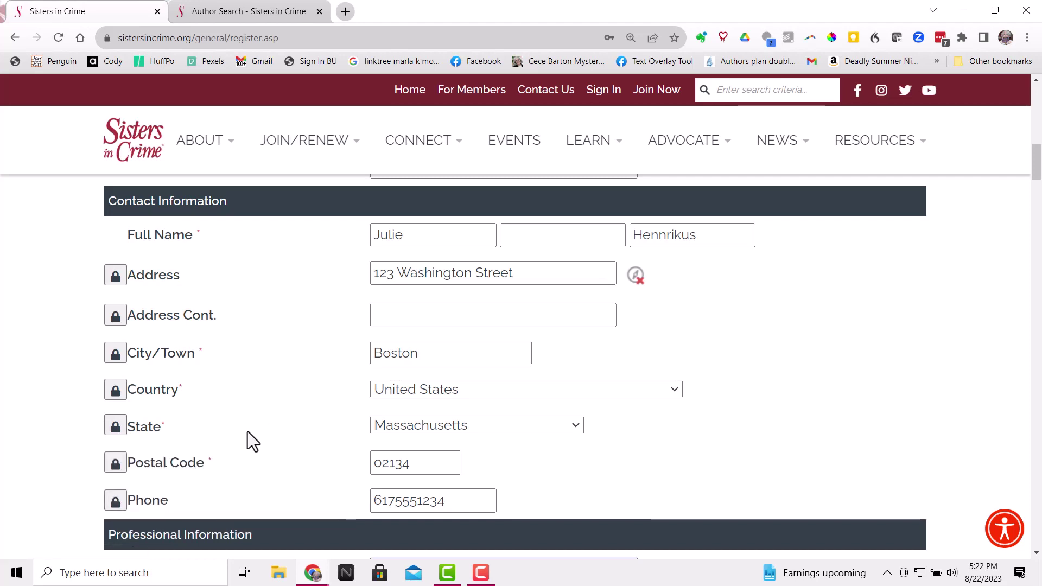
Step: Set the visibility of the Postal Code and Phone fields to Private (Not Visible in Profile)
{"action": "scroll", "coordinate": [247, 431], "scroll_direction": "down", "scroll_amount": 2}
{"action": "left_click", "coordinate": [112, 374]}
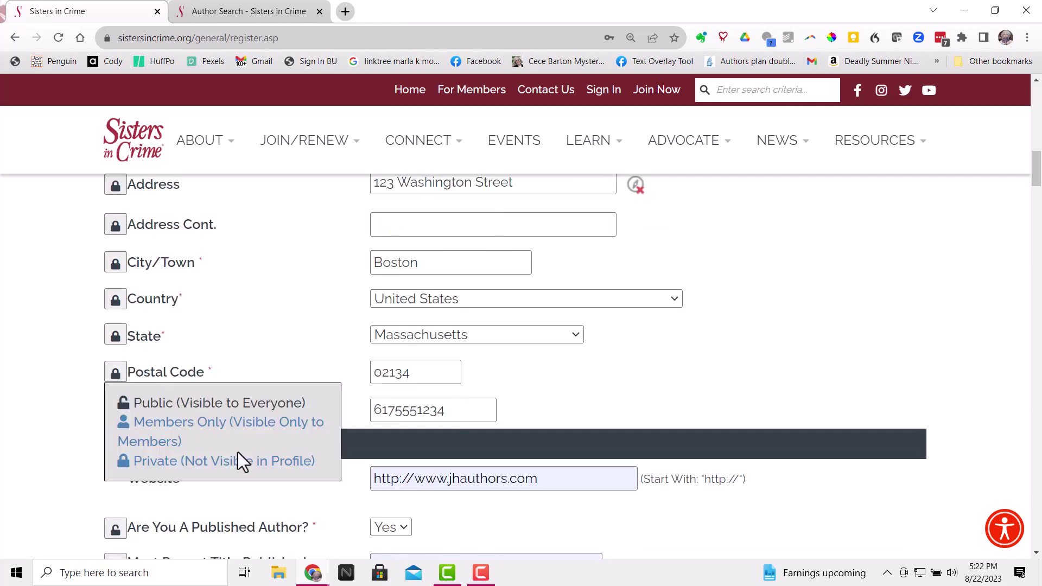
{"action": "left_click", "coordinate": [249, 462]}
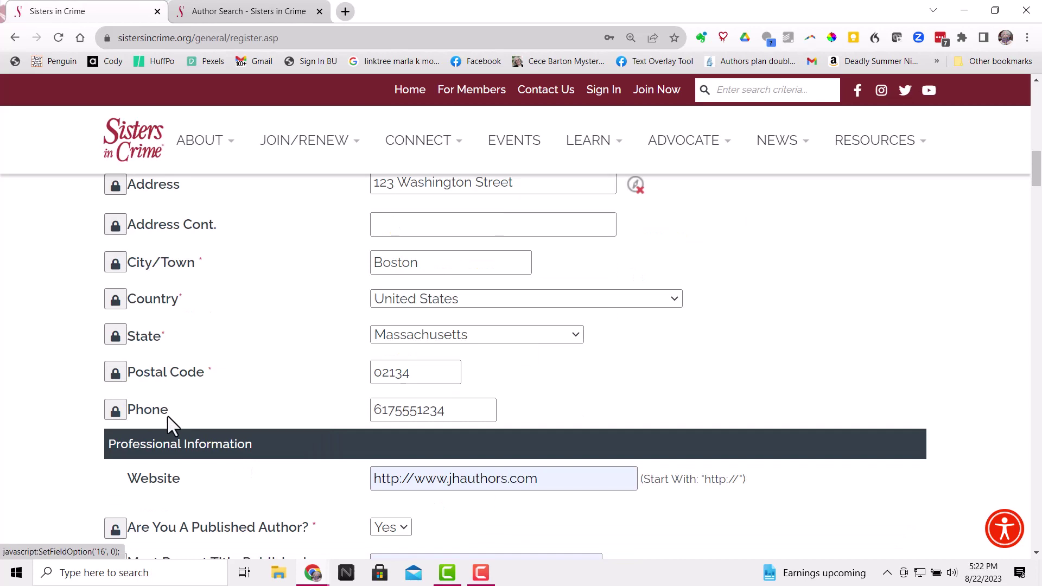
{"action": "left_click", "coordinate": [115, 418]}
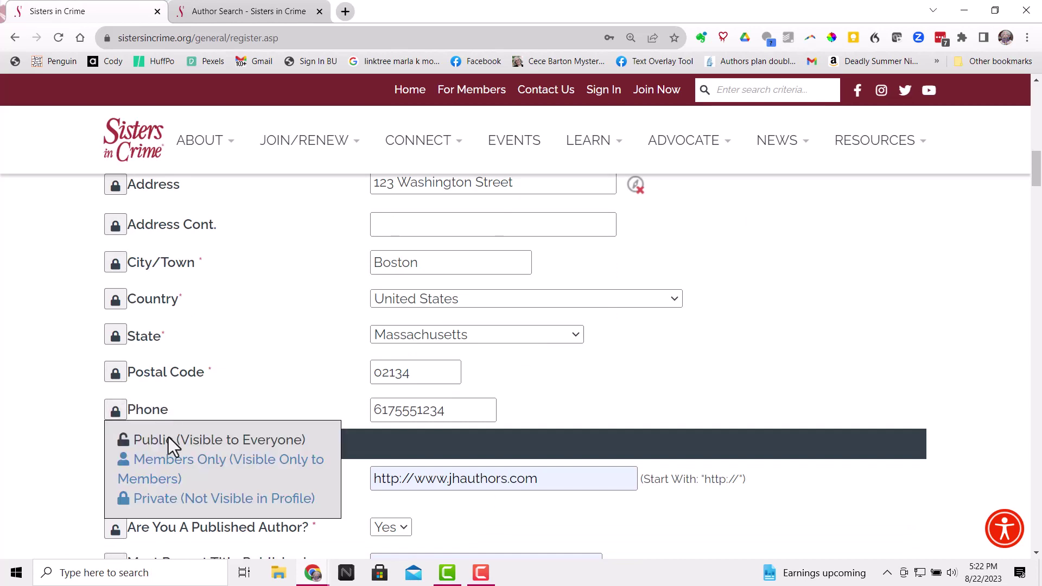
{"action": "left_click", "coordinate": [193, 498]}
Step: Set "Appear in Public Member Search?" to Yes in the professional information
{"action": "scroll", "coordinate": [242, 379], "scroll_direction": "down", "scroll_amount": 6}
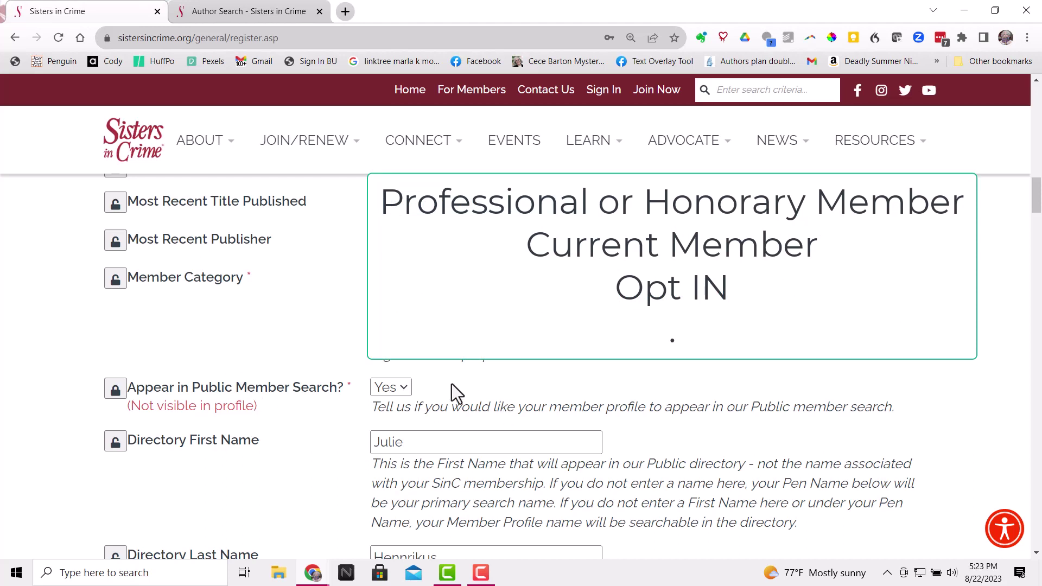
{"action": "left_click", "coordinate": [399, 390]}
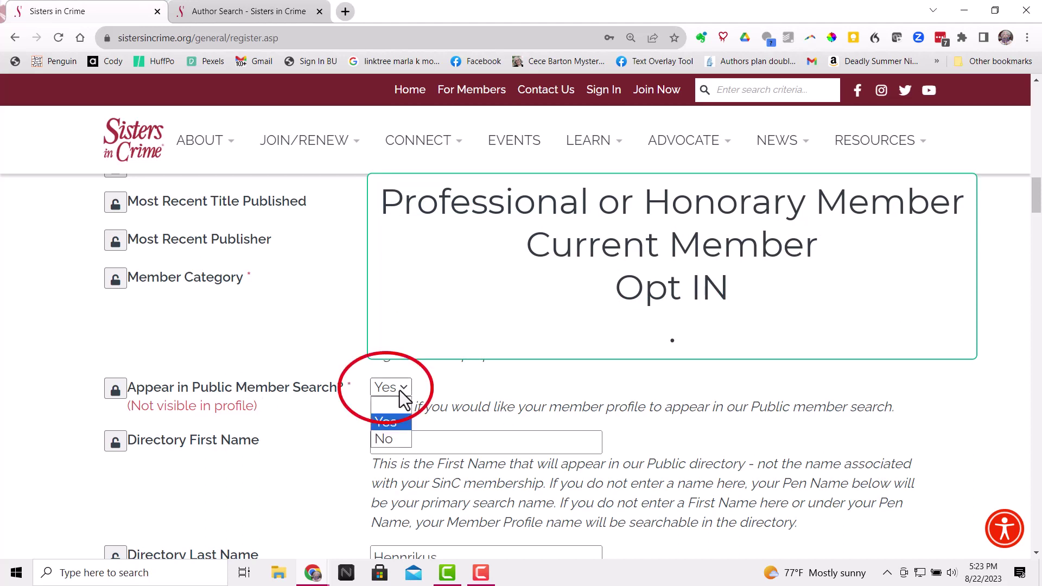
{"action": "left_click", "coordinate": [390, 430]}
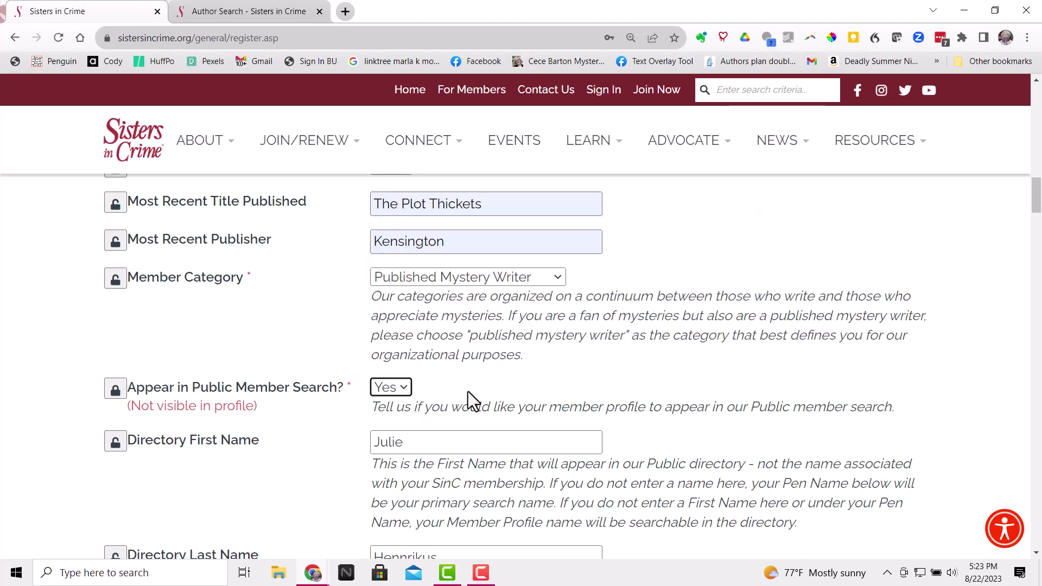
Step: Review the directory name, pen name, My City, My State, My Country and Contact Me fields of the profile
{"action": "scroll", "coordinate": [467, 391], "scroll_direction": "down", "scroll_amount": 2}
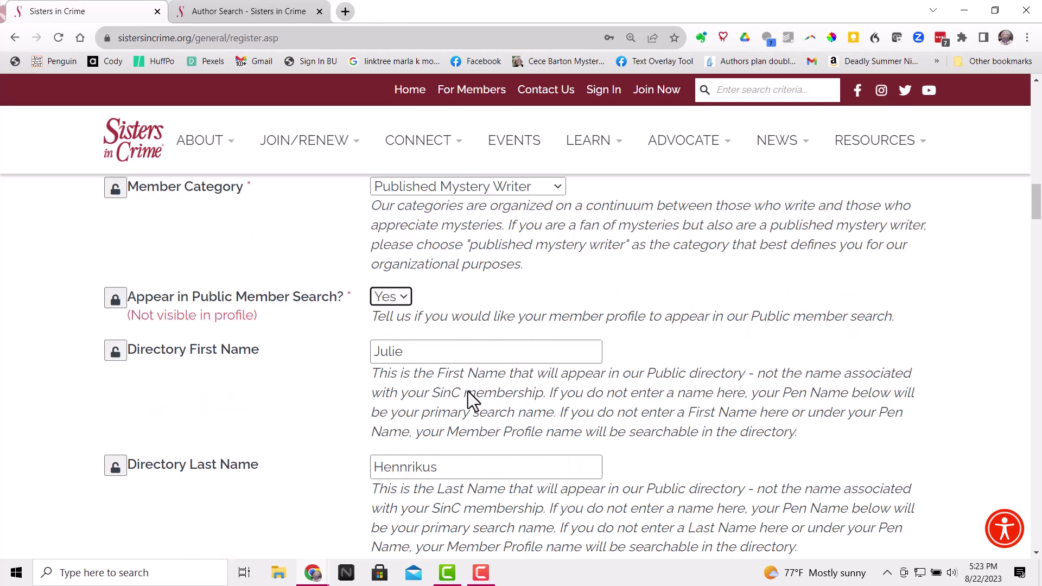
{"action": "scroll", "coordinate": [467, 392], "scroll_direction": "down", "scroll_amount": 2}
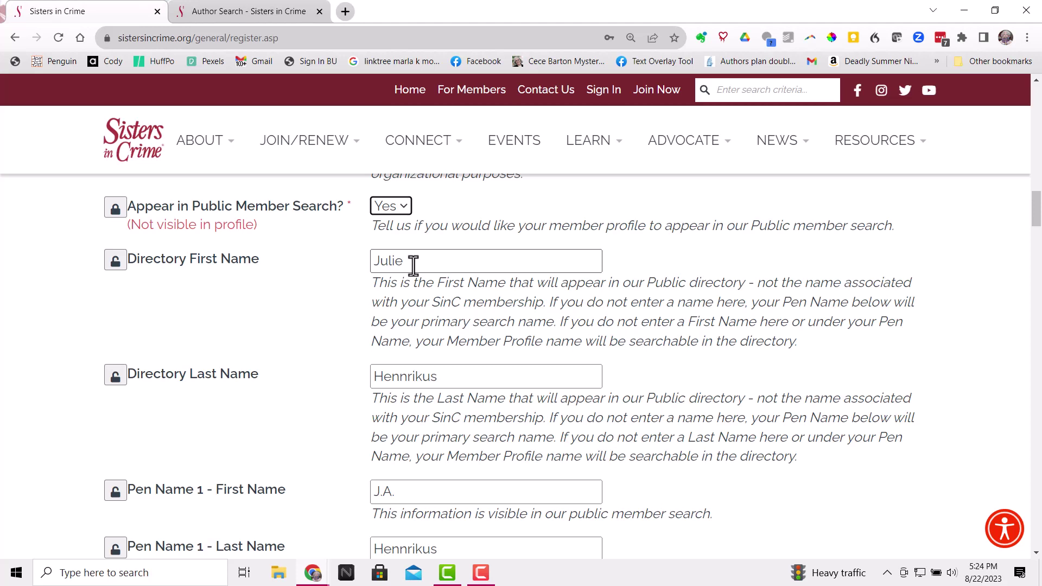
{"action": "scroll", "coordinate": [474, 324], "scroll_direction": "down", "scroll_amount": 3}
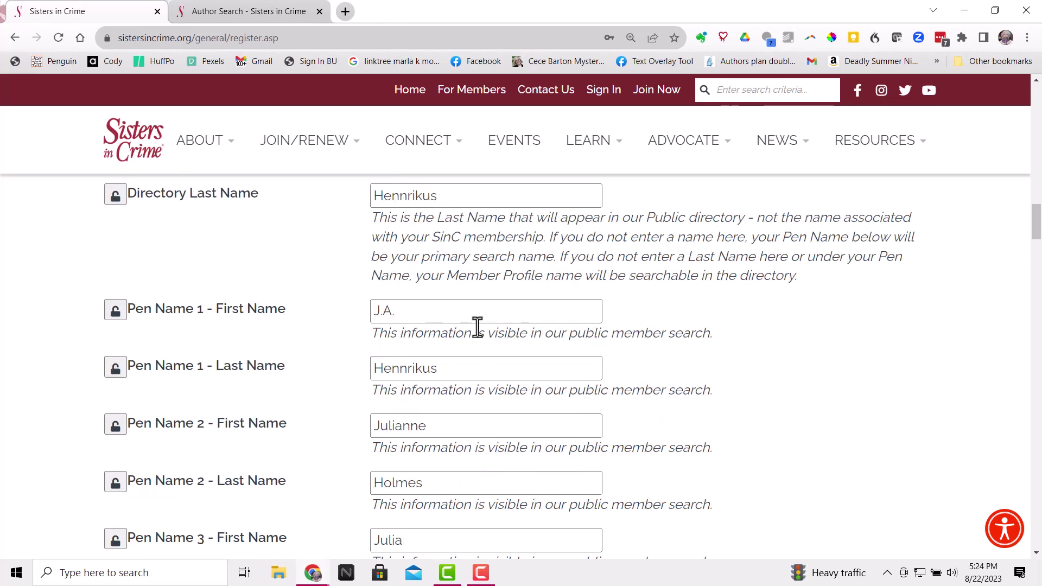
{"action": "scroll", "coordinate": [477, 327], "scroll_direction": "down", "scroll_amount": 2}
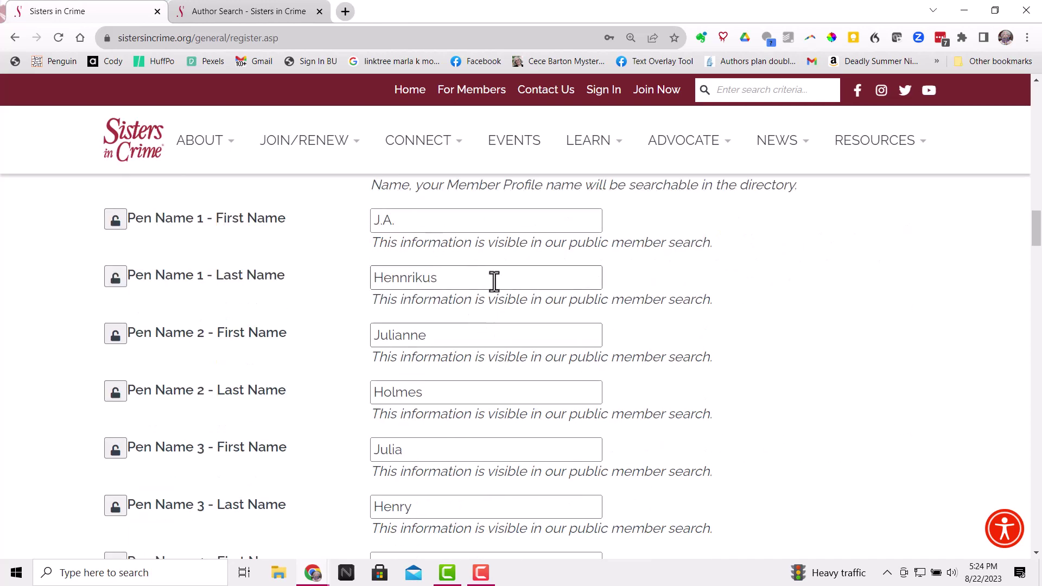
{"action": "scroll", "coordinate": [492, 287], "scroll_direction": "down", "scroll_amount": 2}
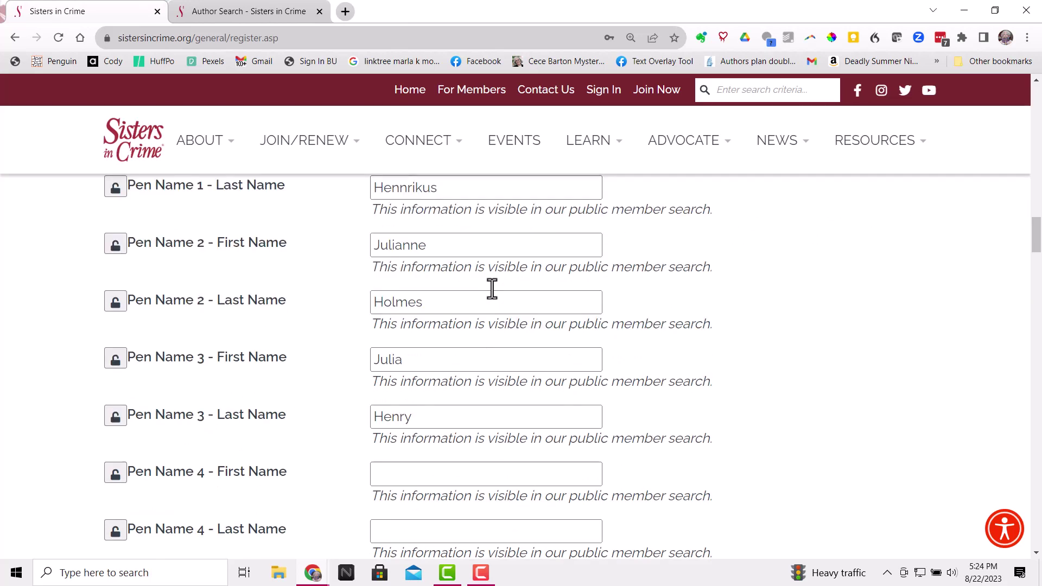
{"action": "scroll", "coordinate": [506, 326], "scroll_direction": "down", "scroll_amount": 4}
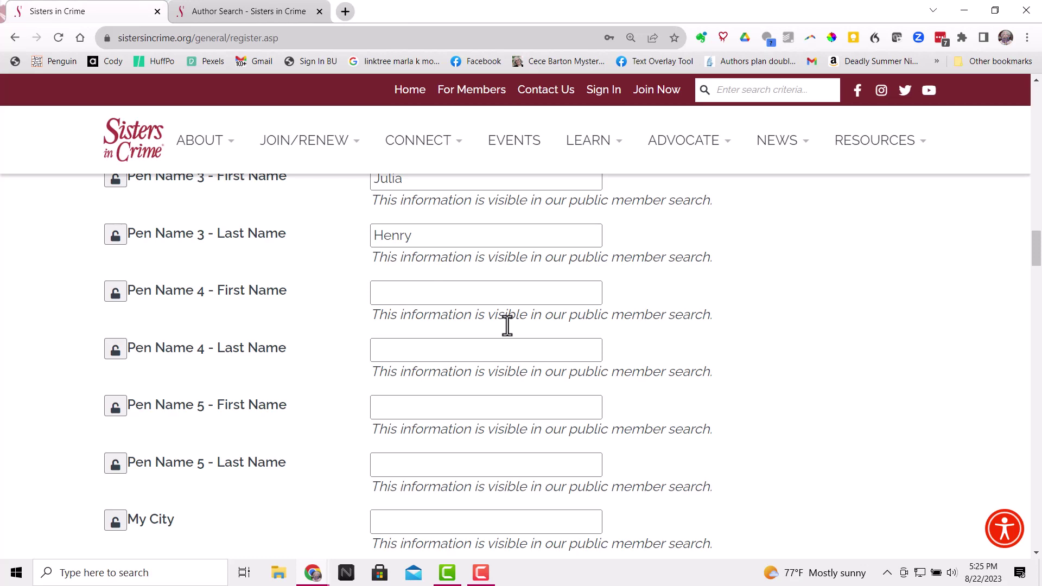
{"action": "scroll", "coordinate": [507, 325], "scroll_direction": "down", "scroll_amount": 2}
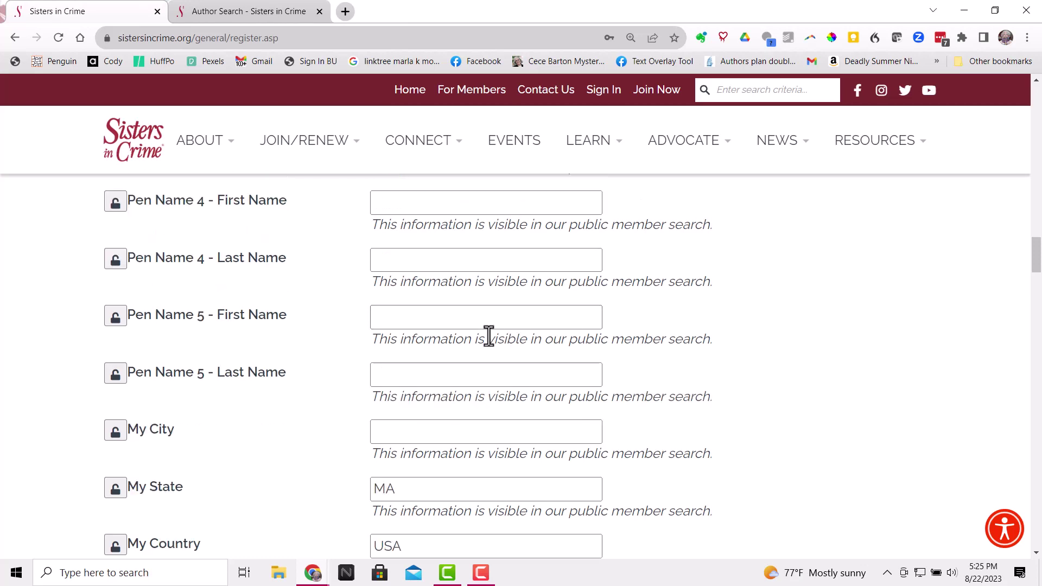
{"action": "scroll", "coordinate": [483, 344], "scroll_direction": "down", "scroll_amount": 2}
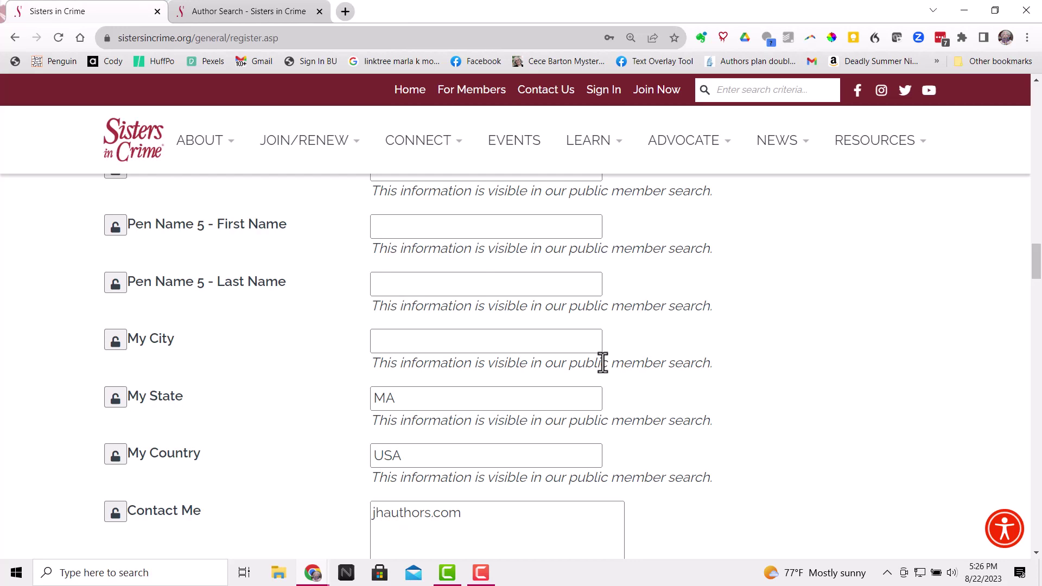
{"action": "scroll", "coordinate": [602, 363], "scroll_direction": "down", "scroll_amount": 2}
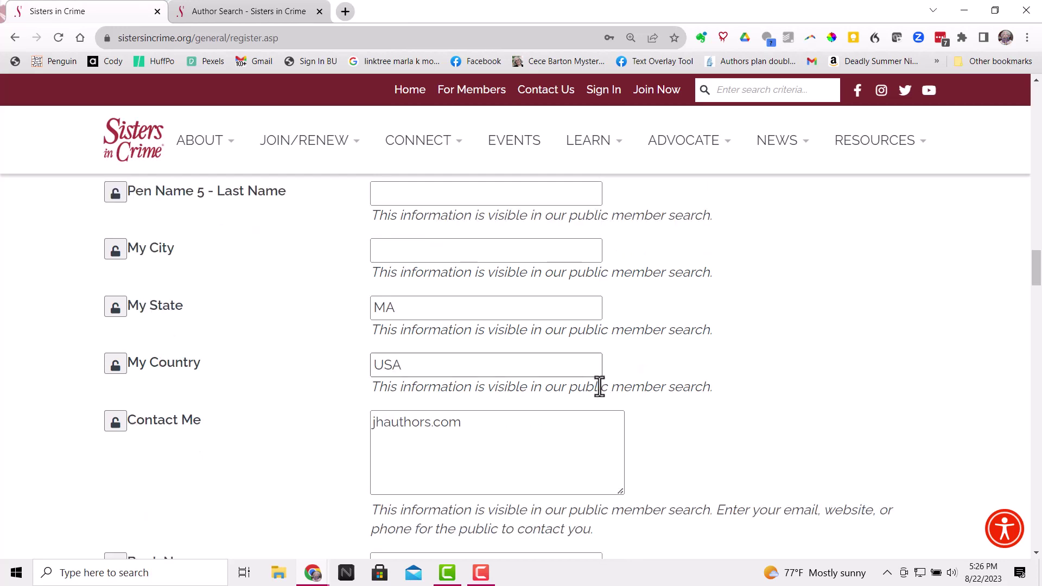
{"action": "left_click", "coordinate": [516, 427]}
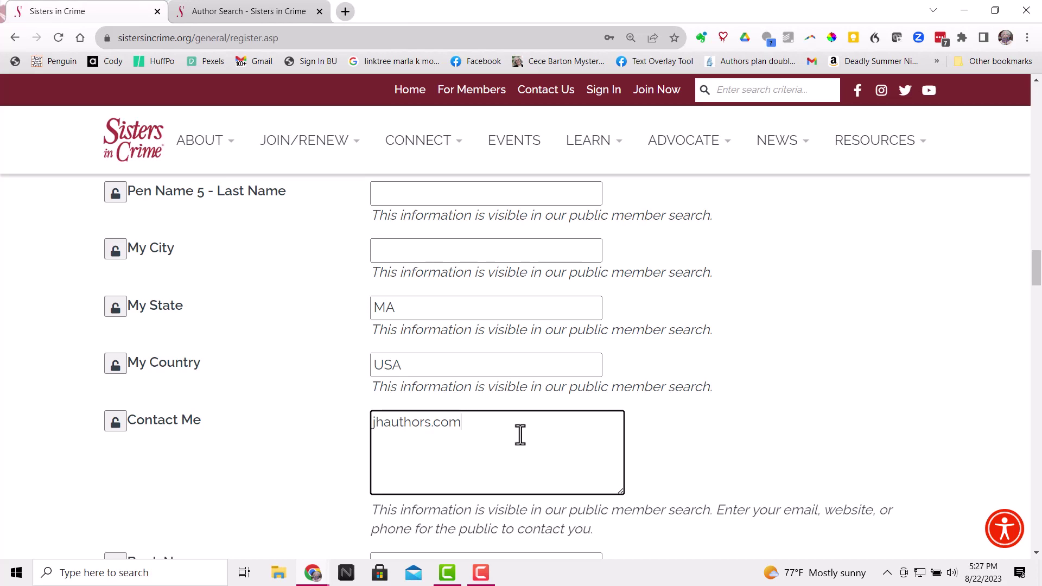
Step: Look through the Book Name 1 to Book Name 20 fields down to the genre list
{"action": "scroll", "coordinate": [520, 434], "scroll_direction": "down", "scroll_amount": 2}
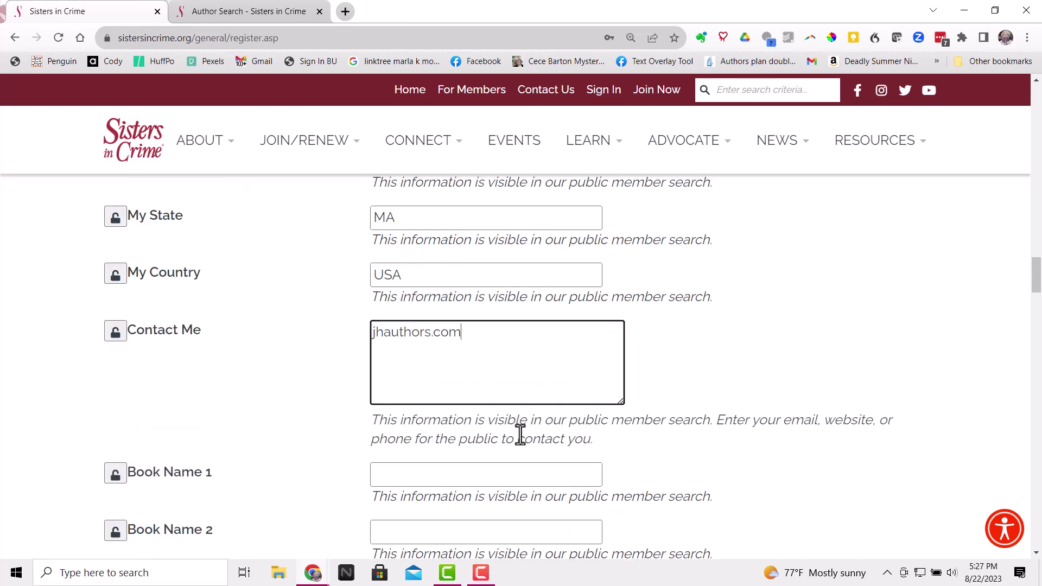
{"action": "scroll", "coordinate": [520, 434], "scroll_direction": "down", "scroll_amount": 2}
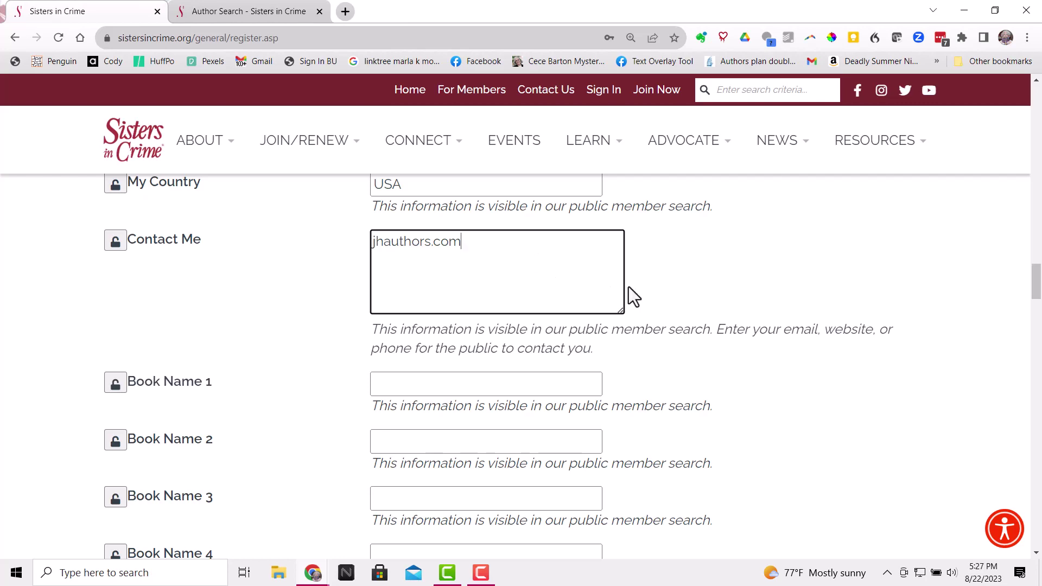
{"action": "scroll", "coordinate": [628, 295], "scroll_direction": "down", "scroll_amount": 1}
{"action": "scroll", "coordinate": [624, 297], "scroll_direction": "down", "scroll_amount": 1}
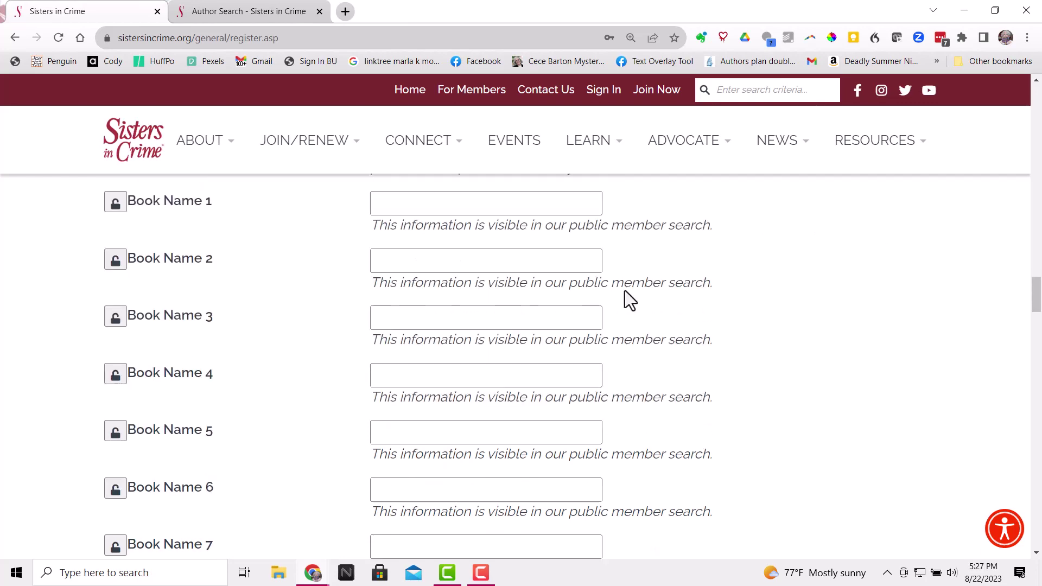
{"action": "scroll", "coordinate": [623, 291], "scroll_direction": "down", "scroll_amount": 5}
{"action": "scroll", "coordinate": [624, 291], "scroll_direction": "down", "scroll_amount": 6}
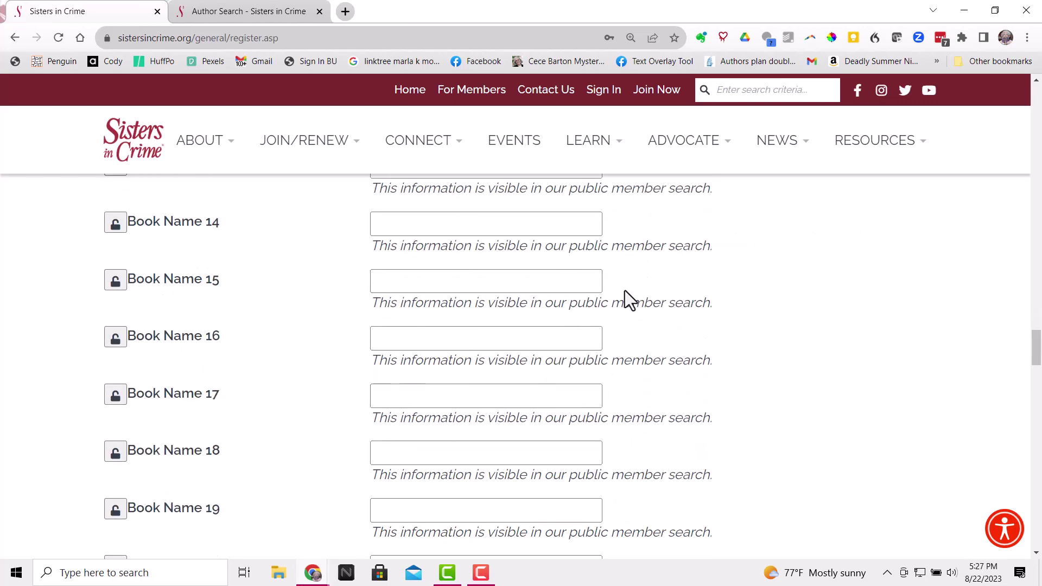
{"action": "scroll", "coordinate": [624, 291], "scroll_direction": "up", "scroll_amount": 4}
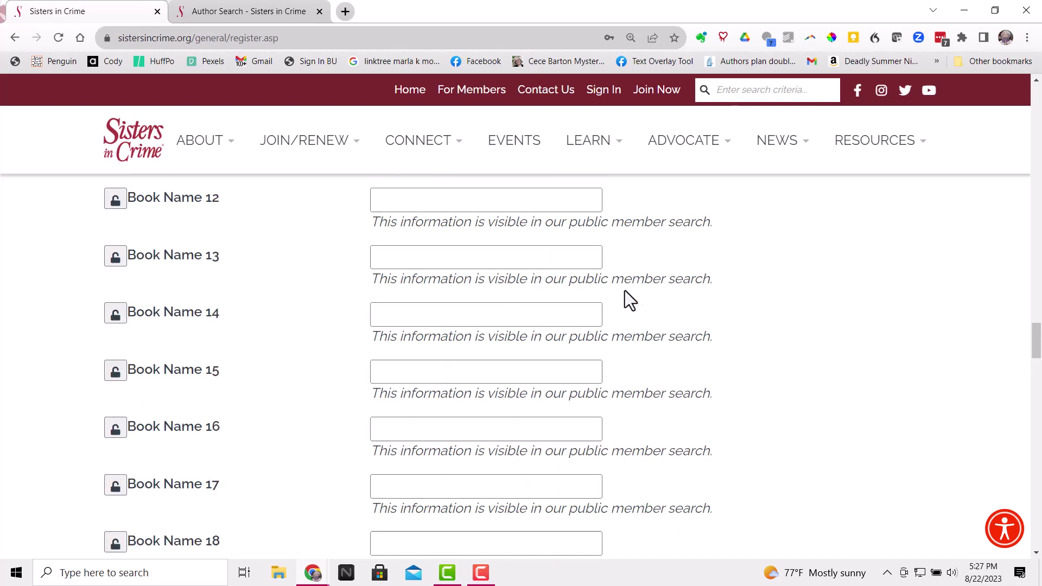
{"action": "scroll", "coordinate": [624, 291], "scroll_direction": "down", "scroll_amount": 1}
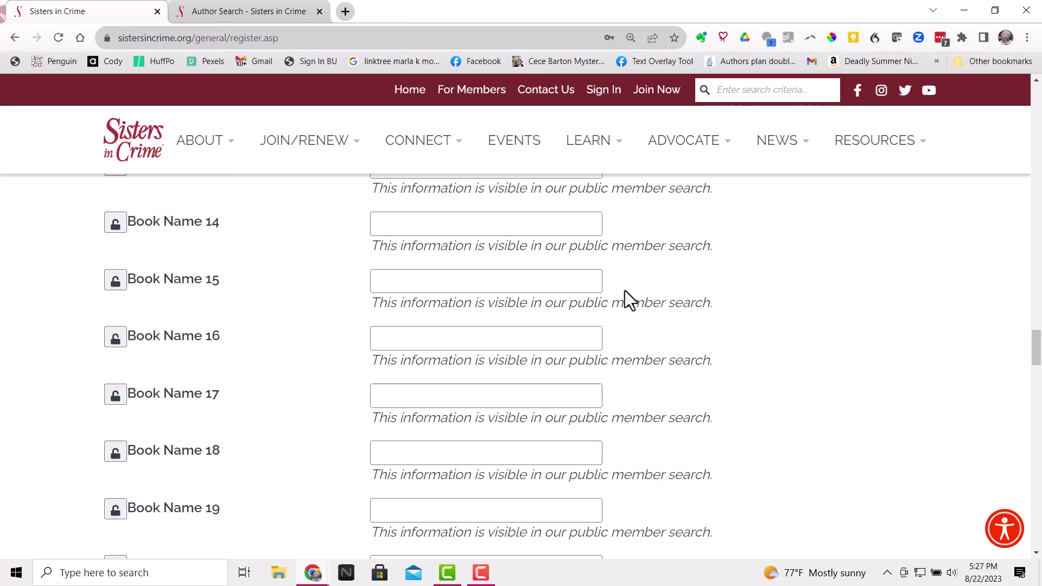
{"action": "scroll", "coordinate": [624, 291], "scroll_direction": "down", "scroll_amount": 2}
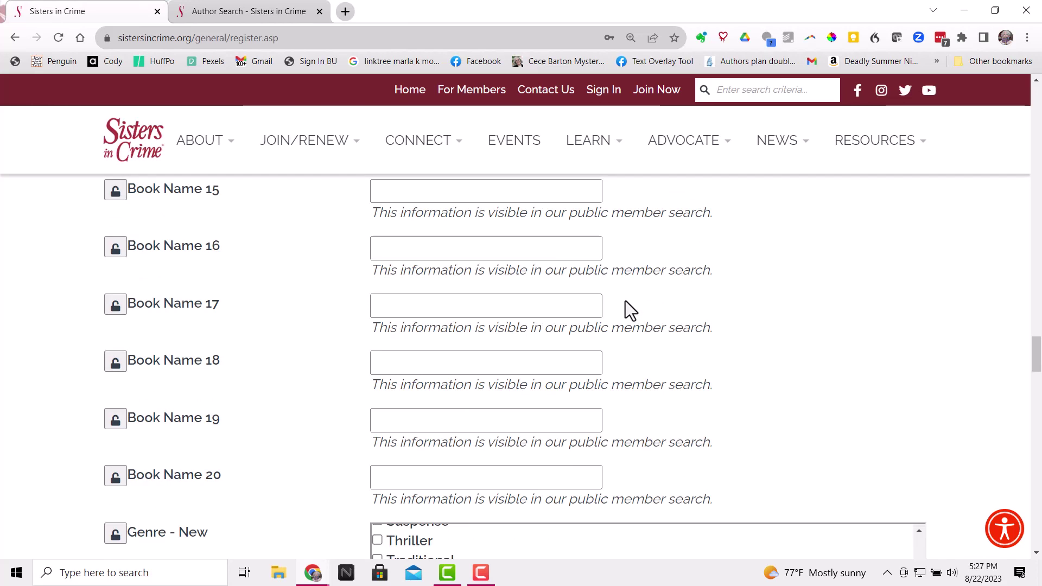
Step: Read through the Genre - New options after the Book Name fields, from Amateur Sleuth to Young Adult
{"action": "scroll", "coordinate": [567, 315], "scroll_direction": "up", "scroll_amount": 6}
{"action": "scroll", "coordinate": [567, 314], "scroll_direction": "down", "scroll_amount": 7}
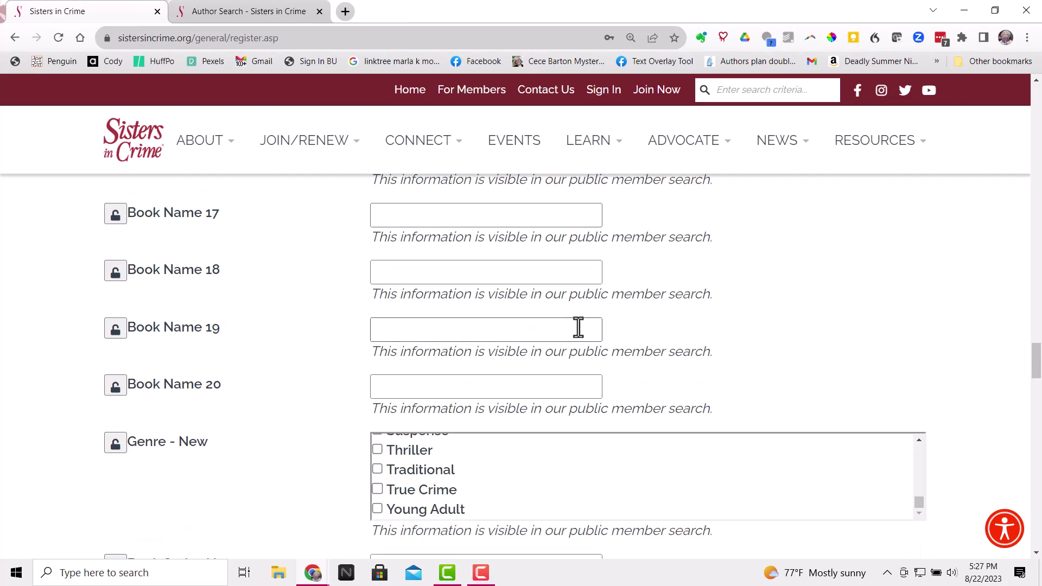
{"action": "scroll", "coordinate": [582, 397], "scroll_direction": "down", "scroll_amount": 2}
{"action": "scroll", "coordinate": [615, 392], "scroll_direction": "up", "scroll_amount": 10}
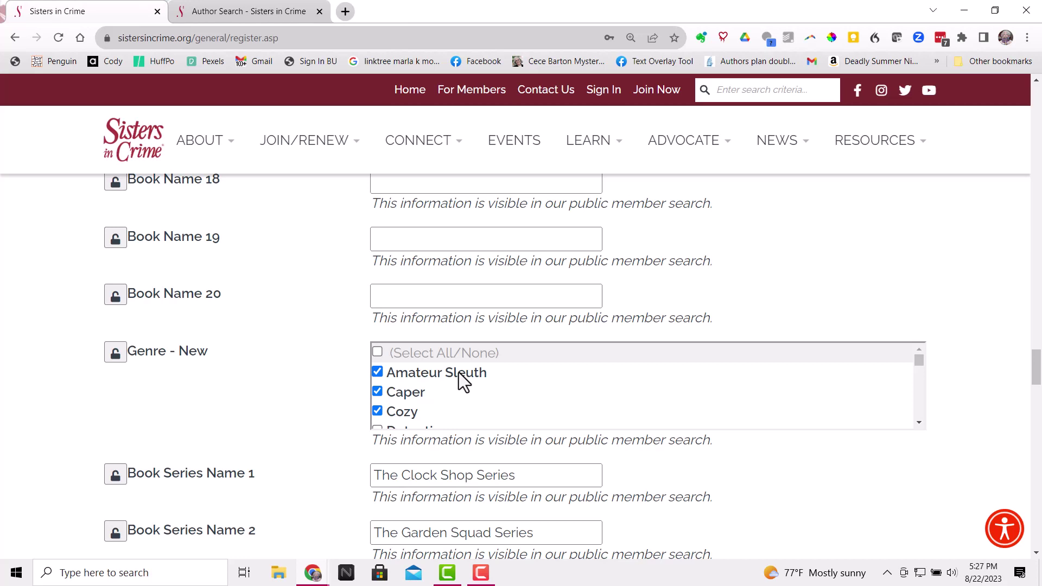
{"action": "scroll", "coordinate": [458, 373], "scroll_direction": "down", "scroll_amount": 1}
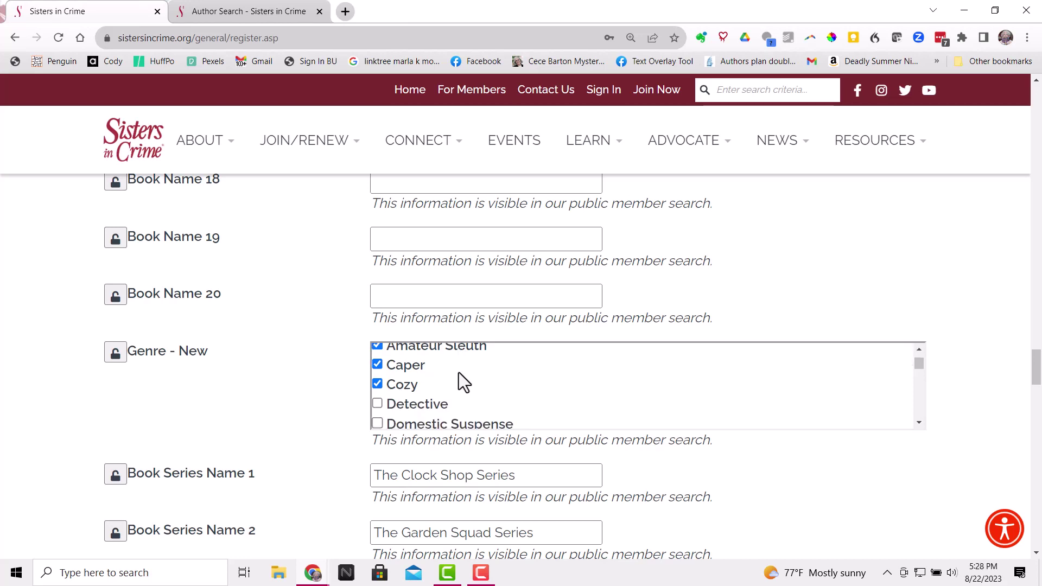
{"action": "scroll", "coordinate": [458, 381], "scroll_direction": "down", "scroll_amount": 1}
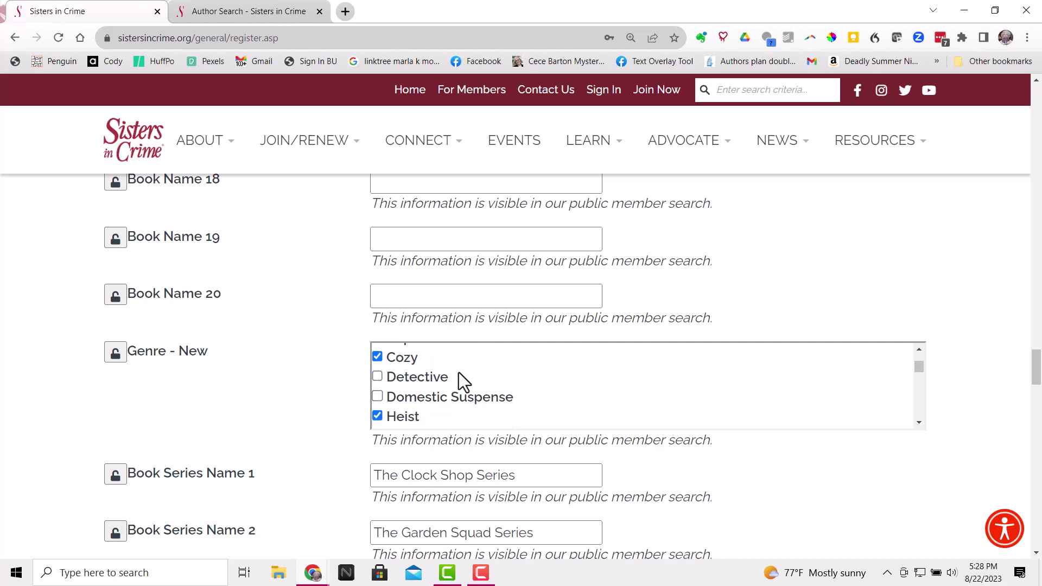
{"action": "scroll", "coordinate": [460, 381], "scroll_direction": "down", "scroll_amount": 1}
{"action": "scroll", "coordinate": [462, 382], "scroll_direction": "down", "scroll_amount": 1}
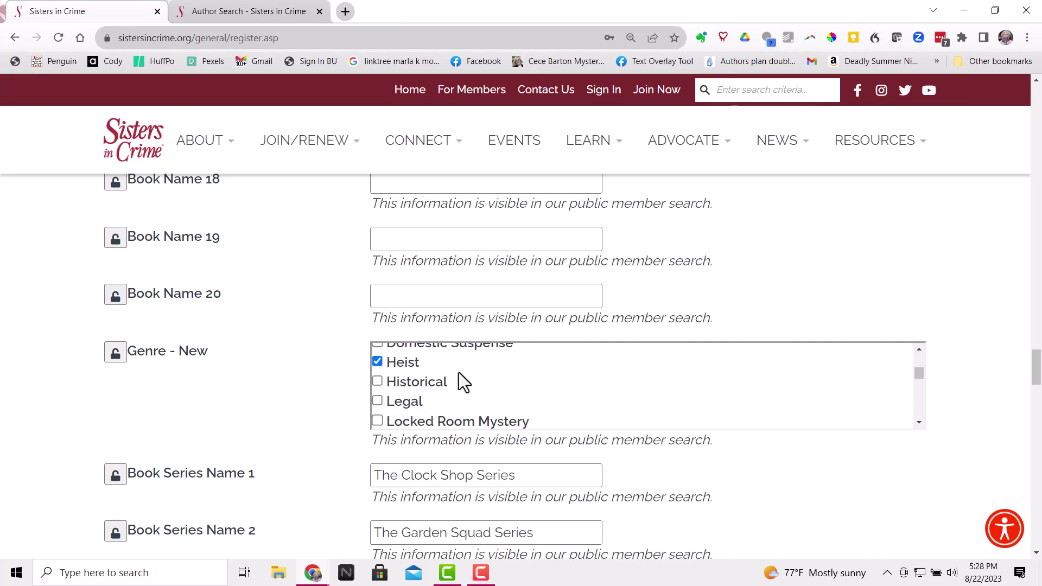
{"action": "scroll", "coordinate": [463, 382], "scroll_direction": "down", "scroll_amount": 1}
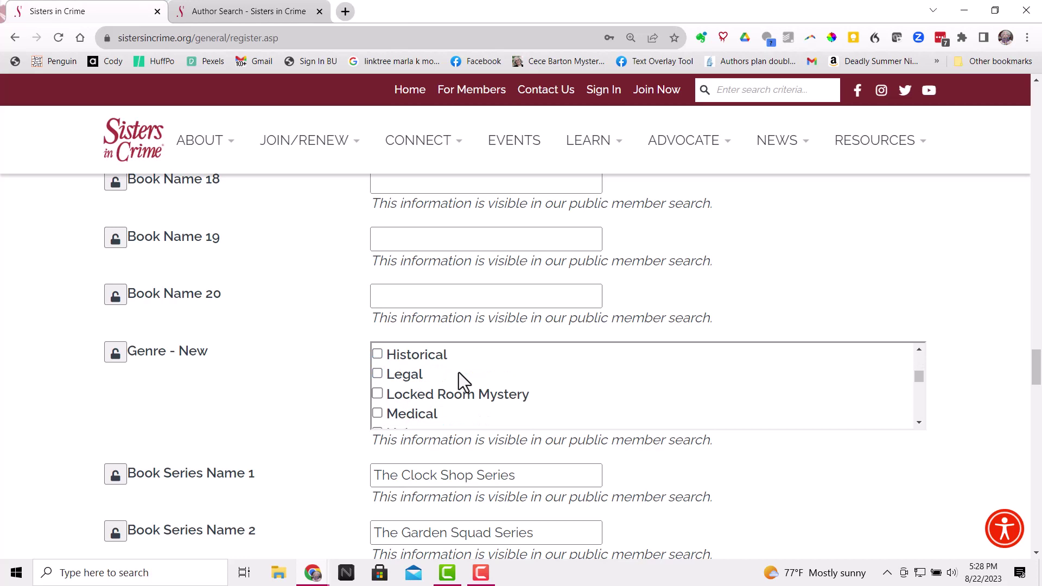
{"action": "scroll", "coordinate": [461, 380], "scroll_direction": "down", "scroll_amount": 1}
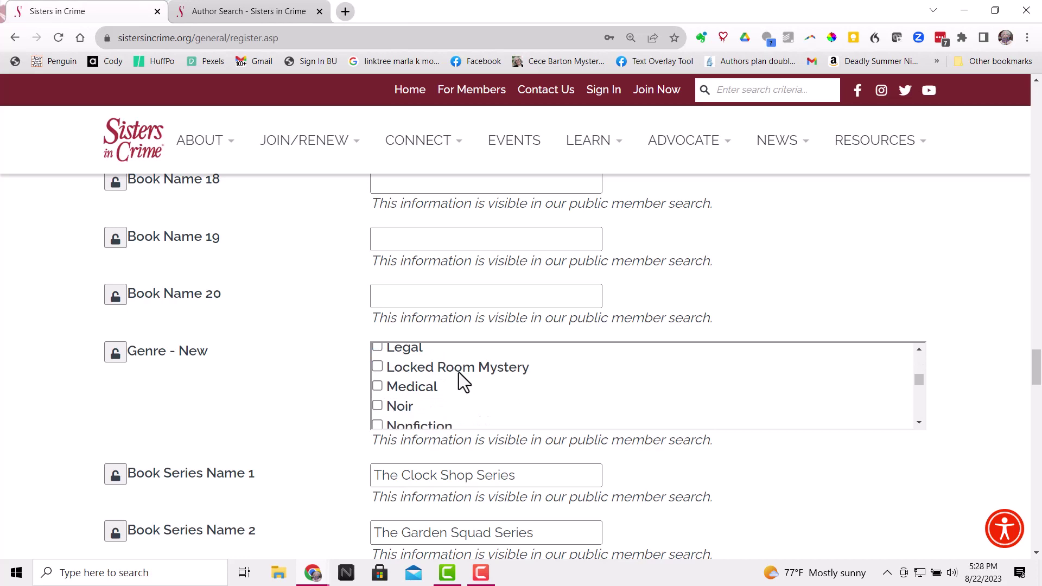
{"action": "scroll", "coordinate": [462, 382], "scroll_direction": "down", "scroll_amount": 1}
{"action": "scroll", "coordinate": [462, 382], "scroll_direction": "down", "scroll_amount": 1}
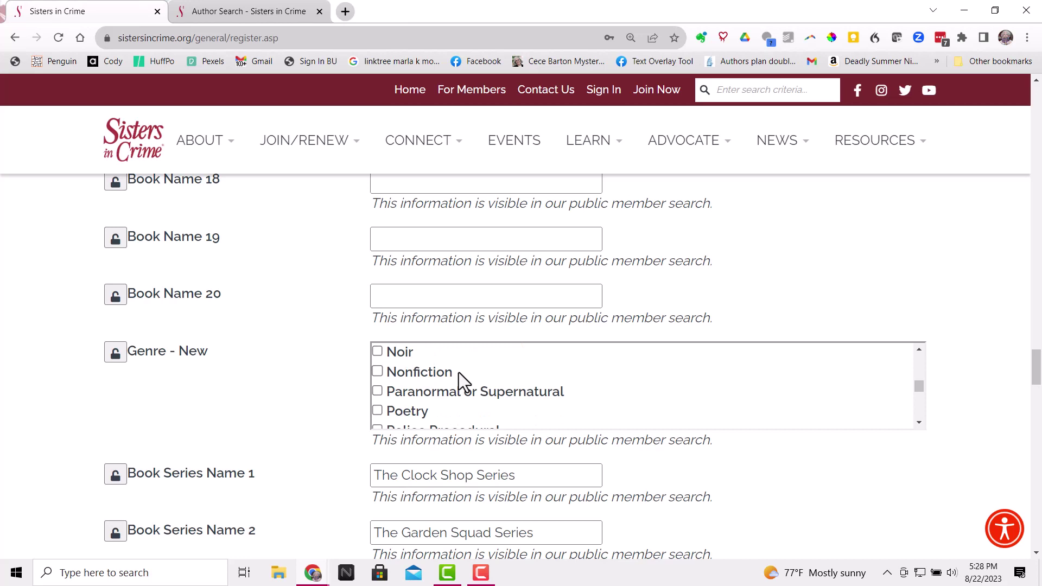
{"action": "scroll", "coordinate": [458, 372], "scroll_direction": "down", "scroll_amount": 1}
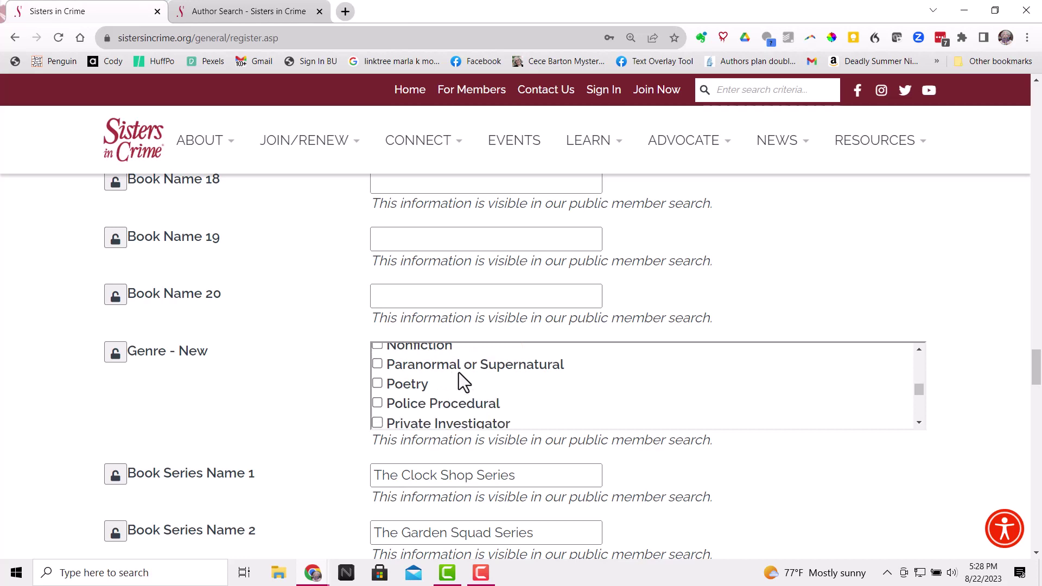
{"action": "scroll", "coordinate": [458, 372], "scroll_direction": "down", "scroll_amount": 1}
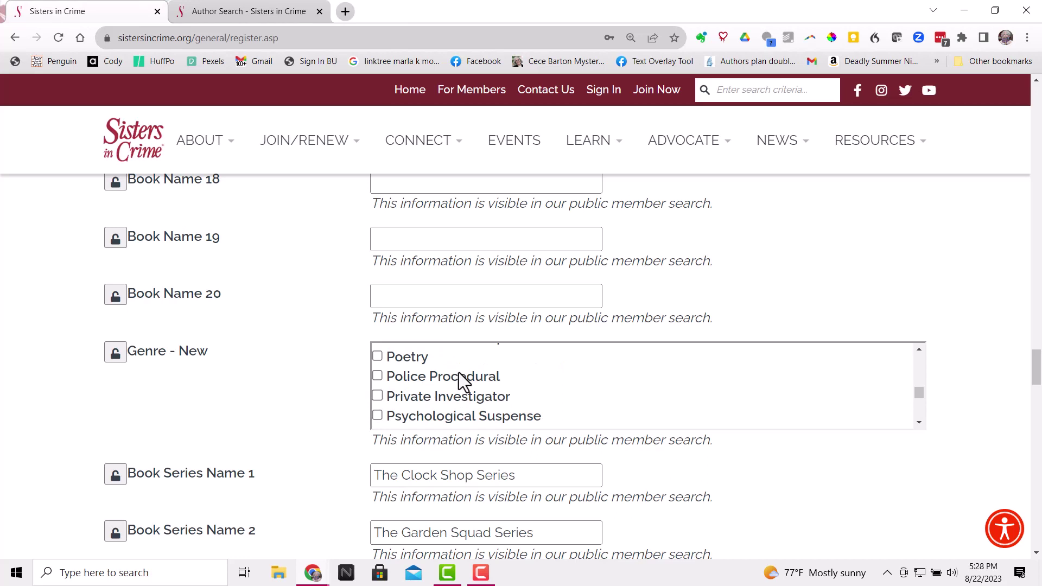
{"action": "scroll", "coordinate": [457, 378], "scroll_direction": "down", "scroll_amount": 1}
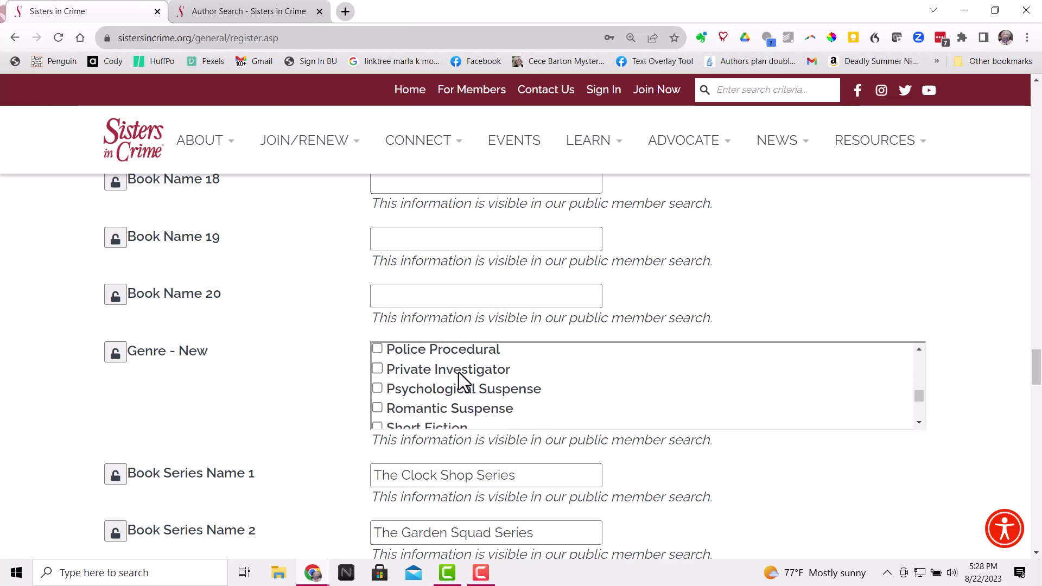
{"action": "scroll", "coordinate": [458, 380], "scroll_direction": "down", "scroll_amount": 1}
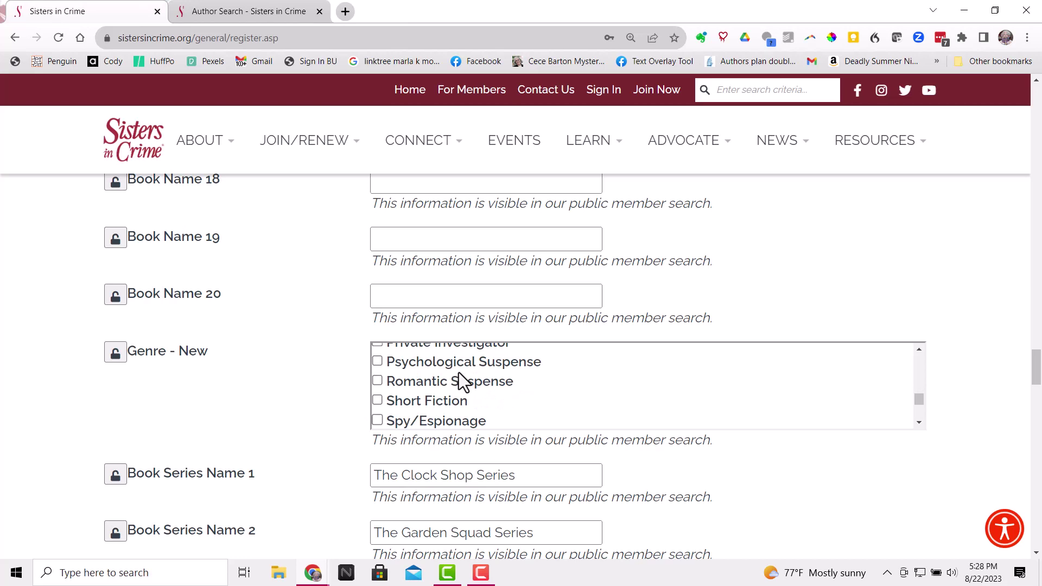
{"action": "scroll", "coordinate": [461, 381], "scroll_direction": "down", "scroll_amount": 1}
{"action": "scroll", "coordinate": [463, 382], "scroll_direction": "down", "scroll_amount": 1}
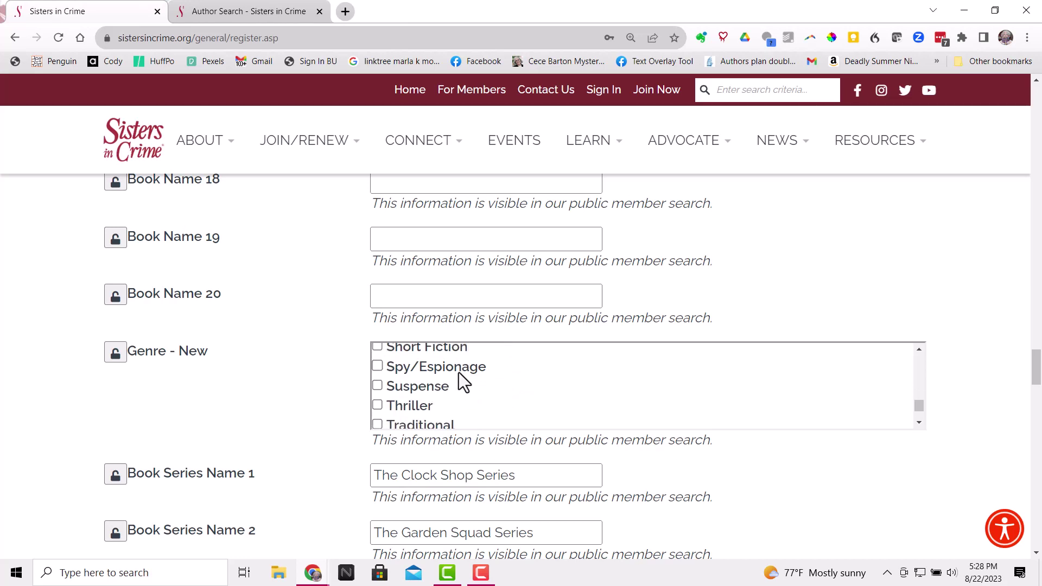
{"action": "scroll", "coordinate": [458, 373], "scroll_direction": "down", "scroll_amount": 1}
{"action": "scroll", "coordinate": [458, 373], "scroll_direction": "down", "scroll_amount": 1}
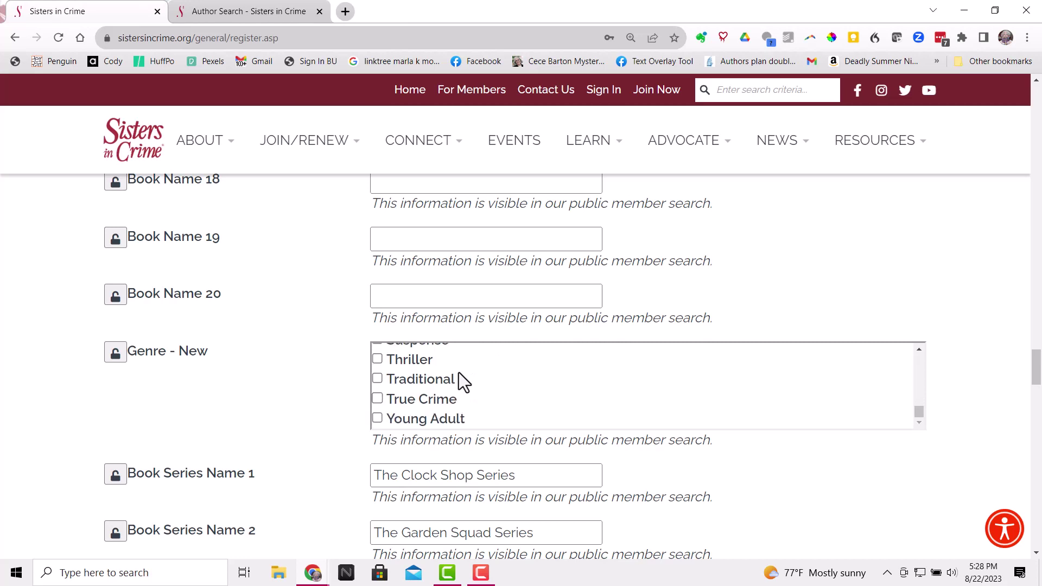
Step: Look through the Book Series Name 1 to Book Series Name 10 fields below the genre list
{"action": "scroll", "coordinate": [458, 373], "scroll_direction": "down", "scroll_amount": 1}
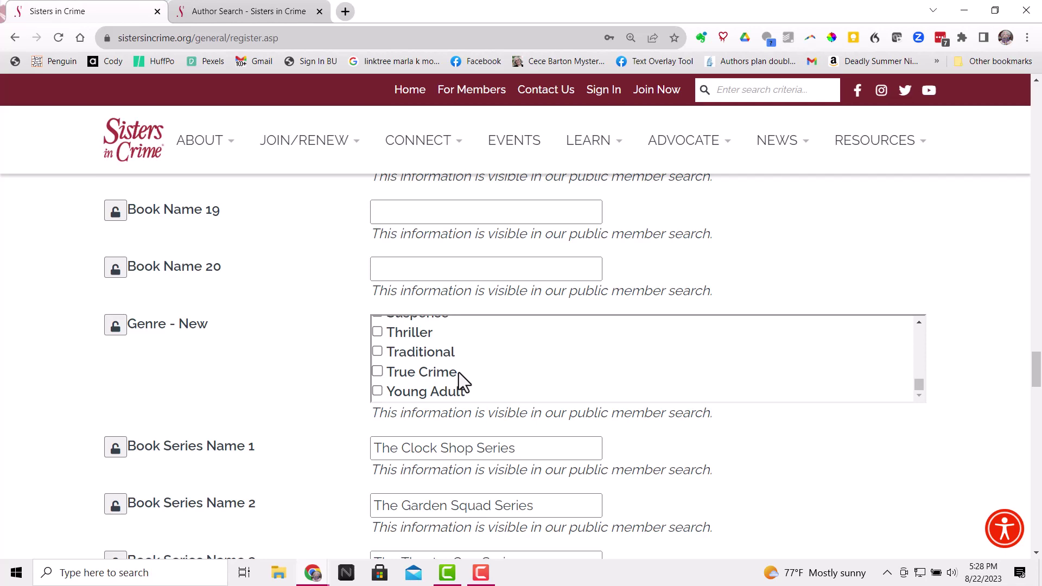
{"action": "scroll", "coordinate": [457, 372], "scroll_direction": "down", "scroll_amount": 5}
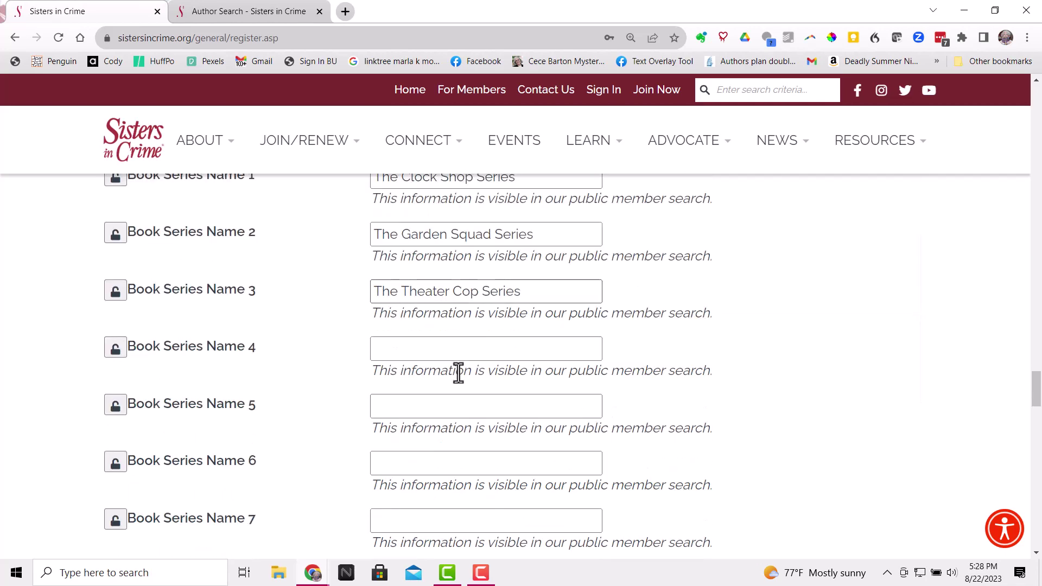
{"action": "scroll", "coordinate": [457, 372], "scroll_direction": "down", "scroll_amount": 3}
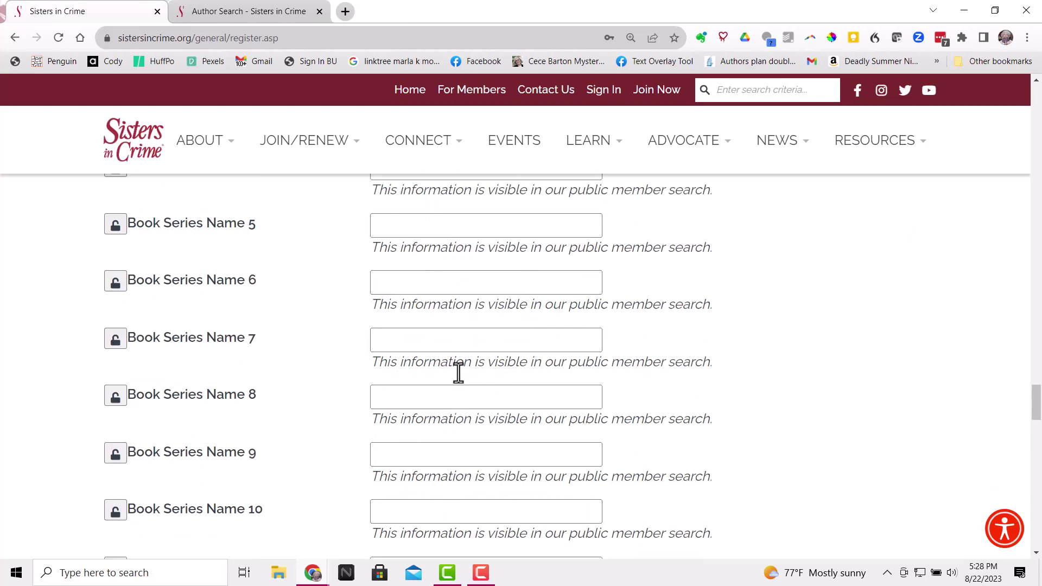
{"action": "scroll", "coordinate": [458, 372], "scroll_direction": "up", "scroll_amount": 5}
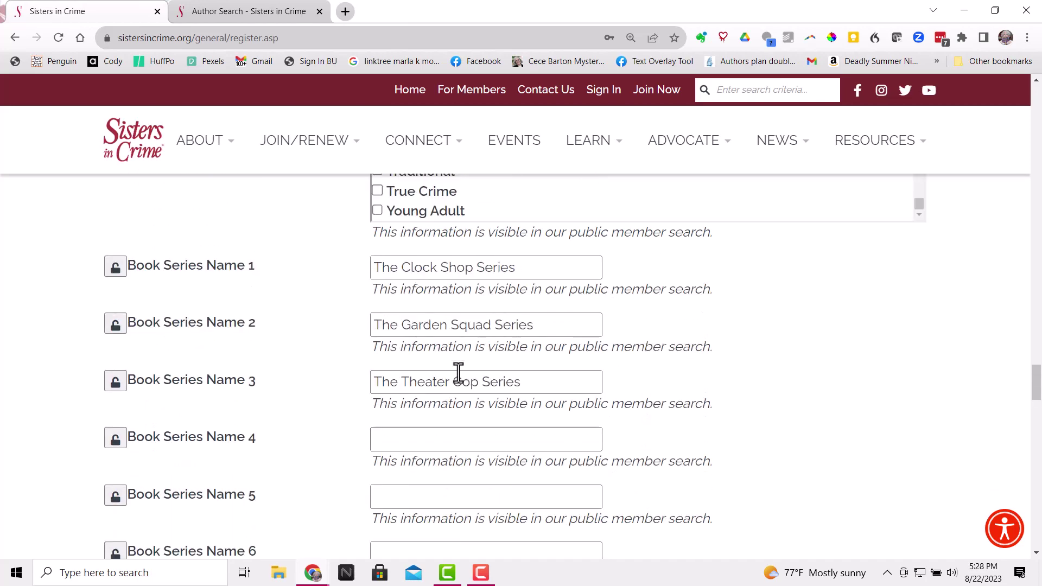
{"action": "scroll", "coordinate": [458, 372], "scroll_direction": "down", "scroll_amount": 2}
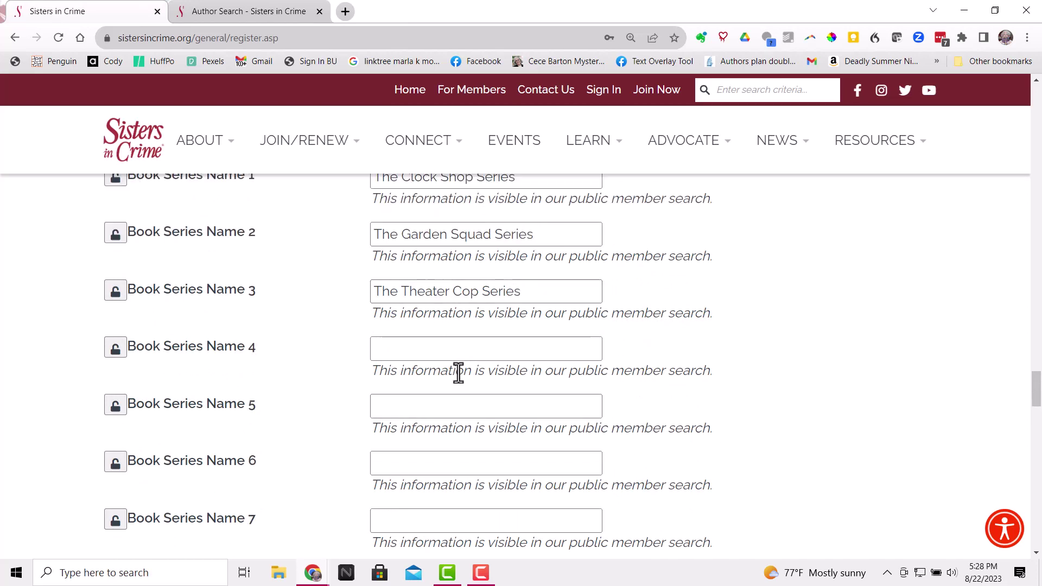
{"action": "scroll", "coordinate": [458, 372], "scroll_direction": "down", "scroll_amount": 8}
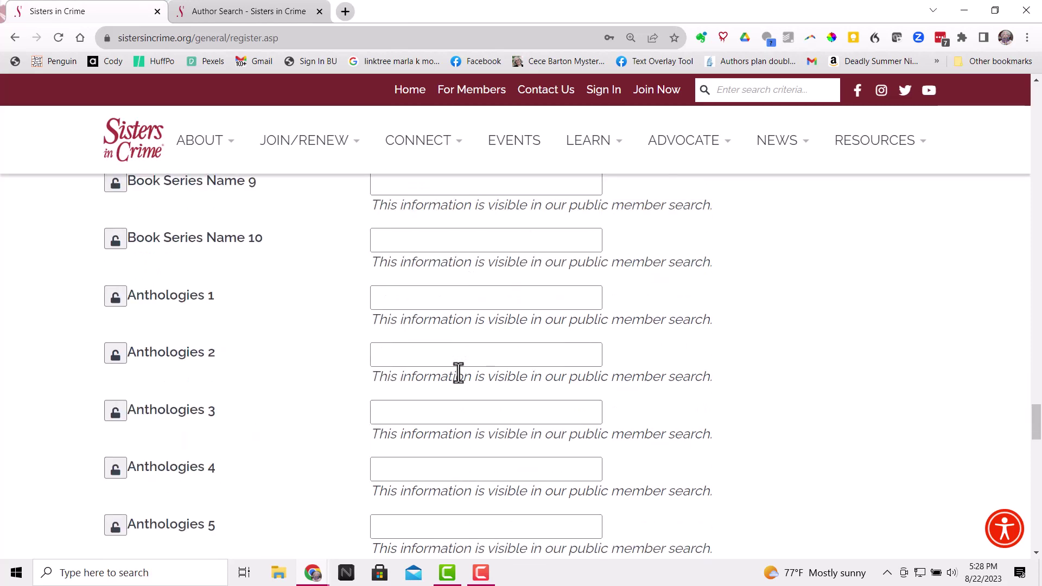
Step: Review the Anthologies 1 to 5, Short Stories and Biography fields, ending with the cursor in the Biography field
{"action": "left_click", "coordinate": [467, 296]}
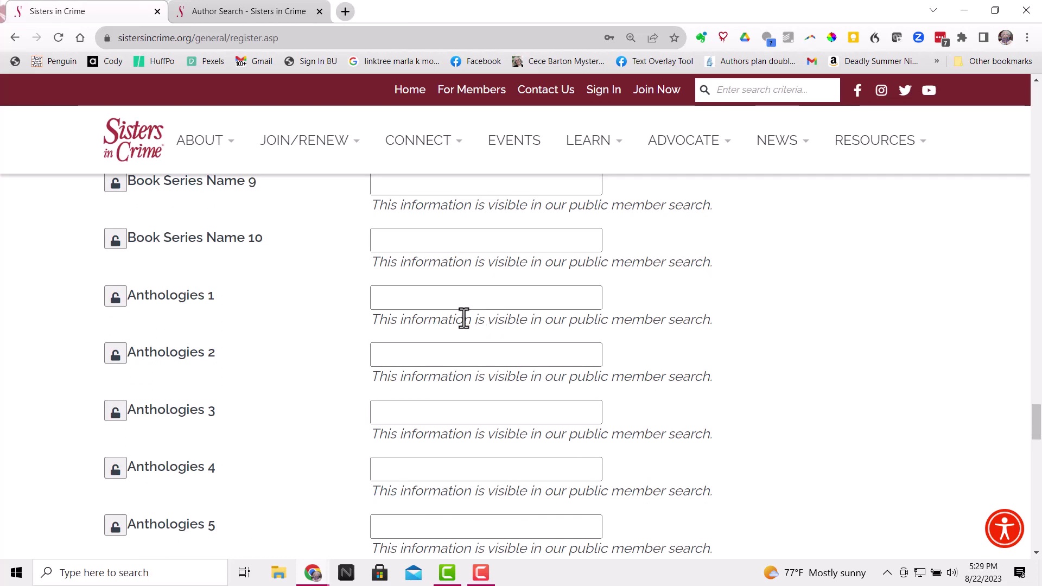
{"action": "scroll", "coordinate": [464, 318], "scroll_direction": "down", "scroll_amount": 2}
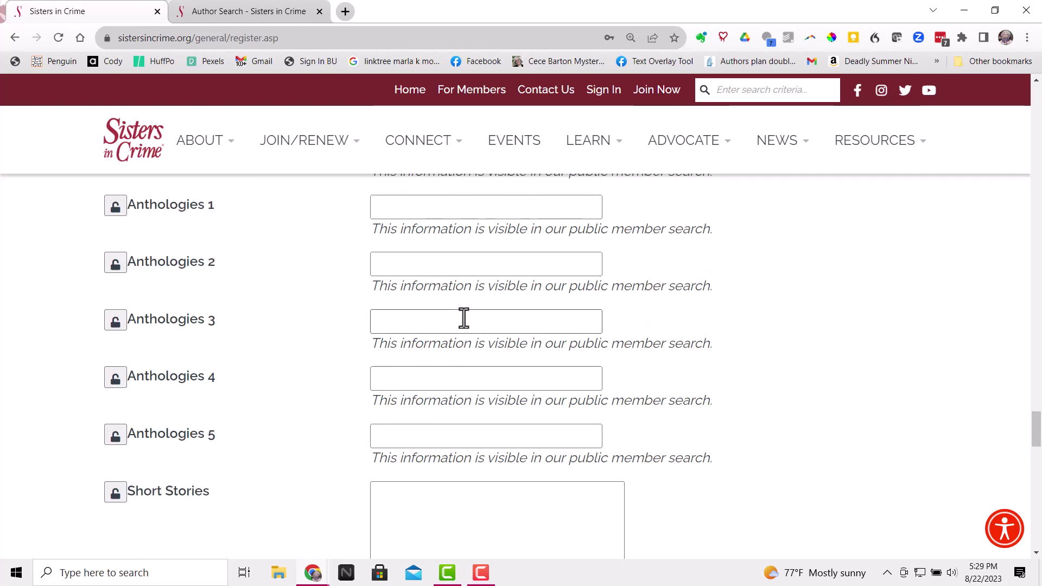
{"action": "scroll", "coordinate": [464, 318], "scroll_direction": "down", "scroll_amount": 4}
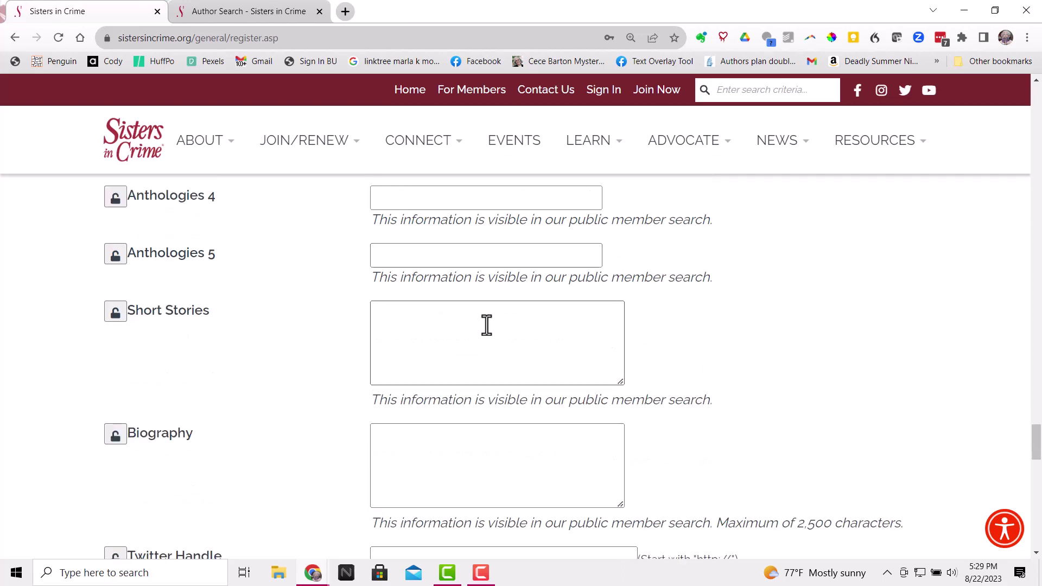
{"action": "left_click", "coordinate": [487, 325]}
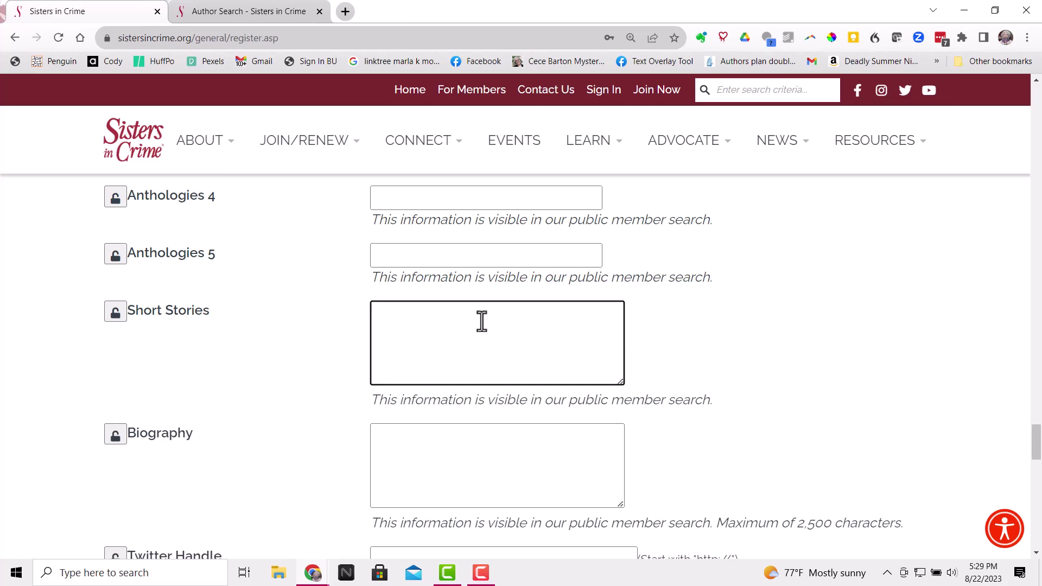
{"action": "scroll", "coordinate": [481, 321], "scroll_direction": "down", "scroll_amount": 2}
{"action": "left_click", "coordinate": [466, 360]}
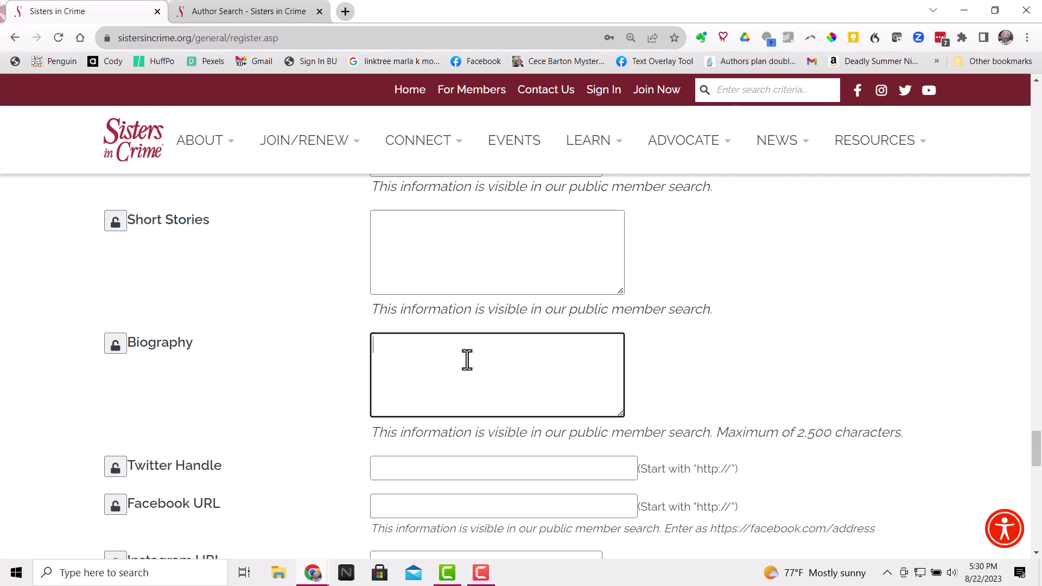
Step: Review the Twitter, Facebook, Instagram, TikTok and Other Social Media fields, plus the public speaking topics and Public Speaking Details
{"action": "scroll", "coordinate": [466, 360], "scroll_direction": "down", "scroll_amount": 2}
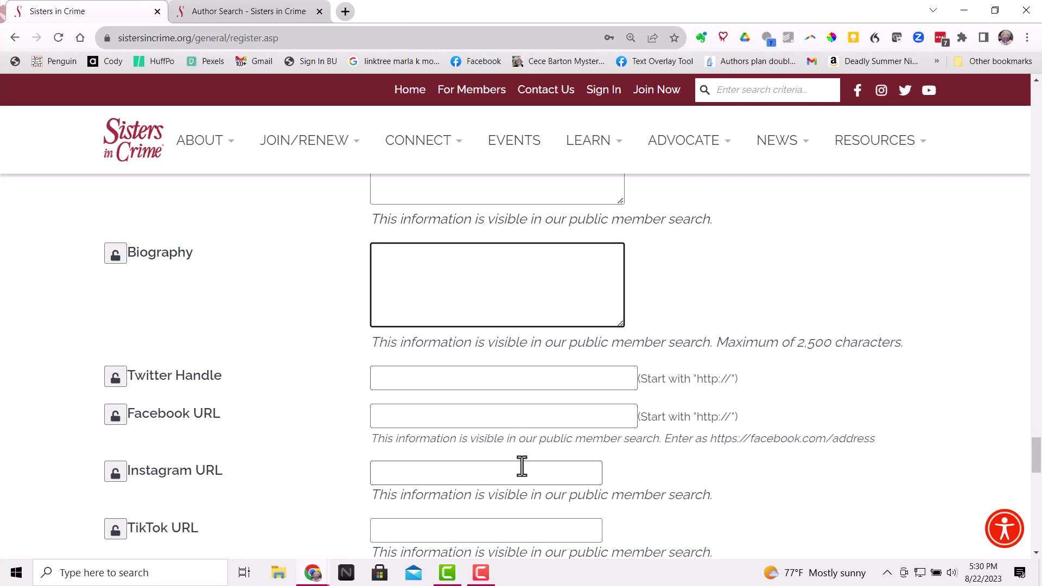
{"action": "scroll", "coordinate": [518, 465], "scroll_direction": "down", "scroll_amount": 2}
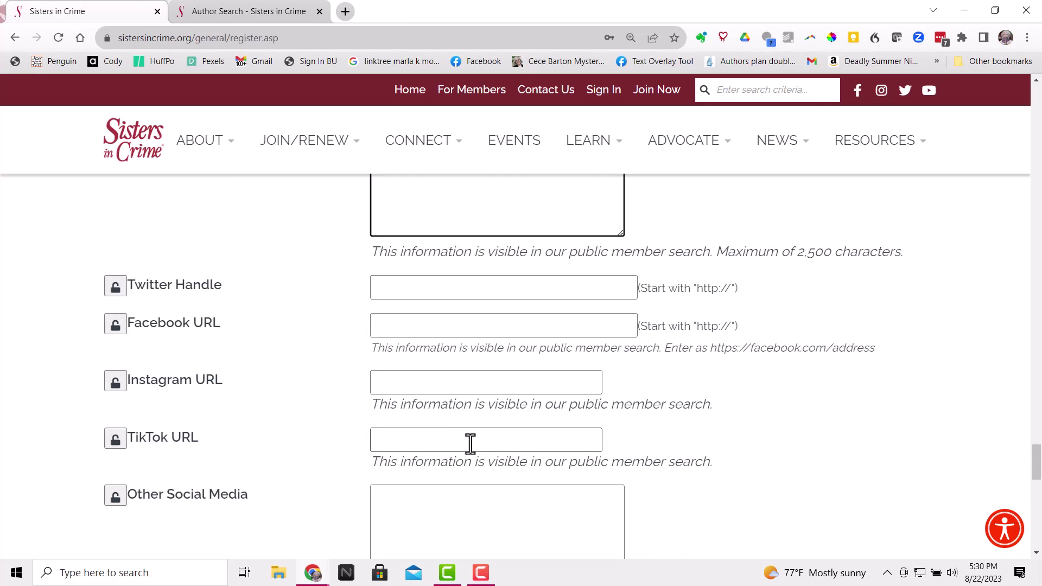
{"action": "scroll", "coordinate": [520, 481], "scroll_direction": "down", "scroll_amount": 2}
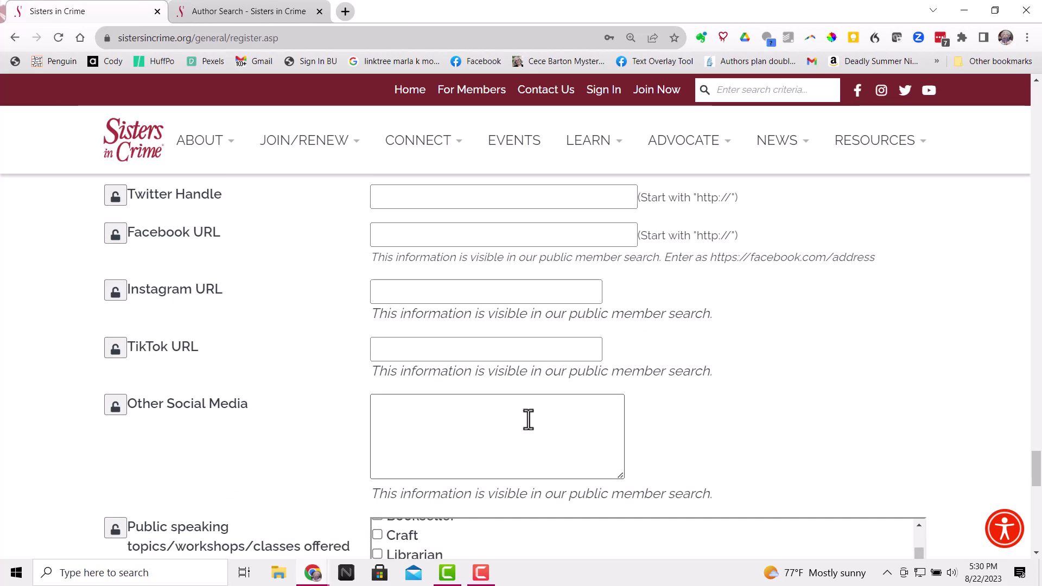
{"action": "scroll", "coordinate": [528, 419], "scroll_direction": "down", "scroll_amount": 2}
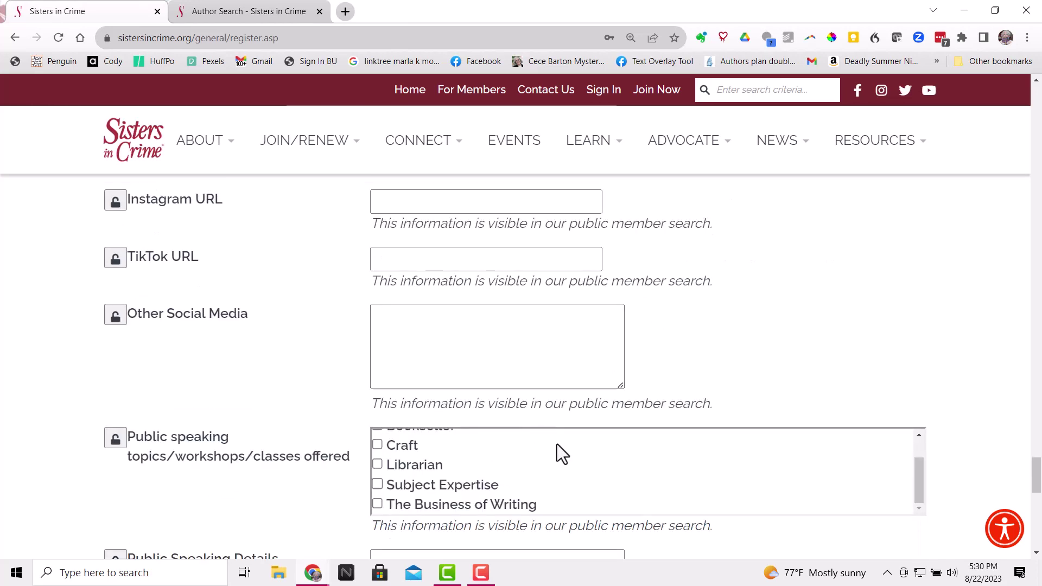
{"action": "scroll", "coordinate": [556, 443], "scroll_direction": "up", "scroll_amount": 1}
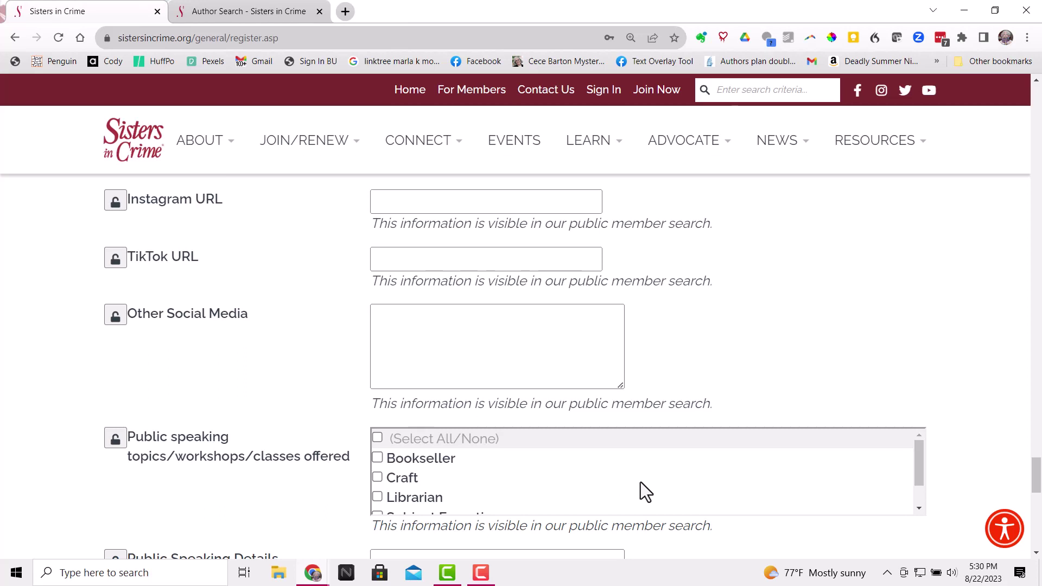
{"action": "scroll", "coordinate": [640, 492], "scroll_direction": "down", "scroll_amount": 1}
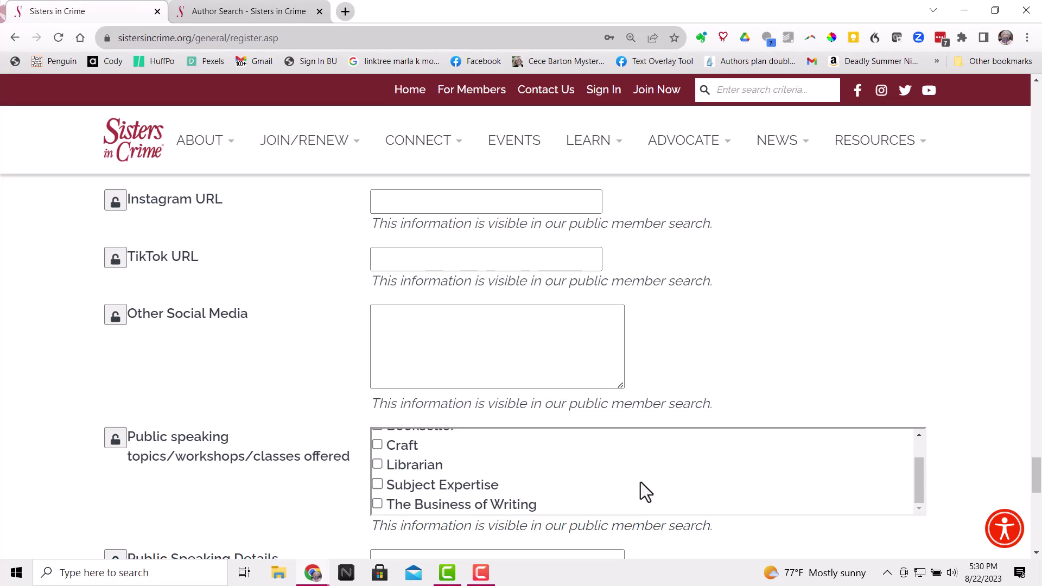
{"action": "scroll", "coordinate": [641, 482], "scroll_direction": "down", "scroll_amount": 2}
{"action": "scroll", "coordinate": [640, 481], "scroll_direction": "down", "scroll_amount": 2}
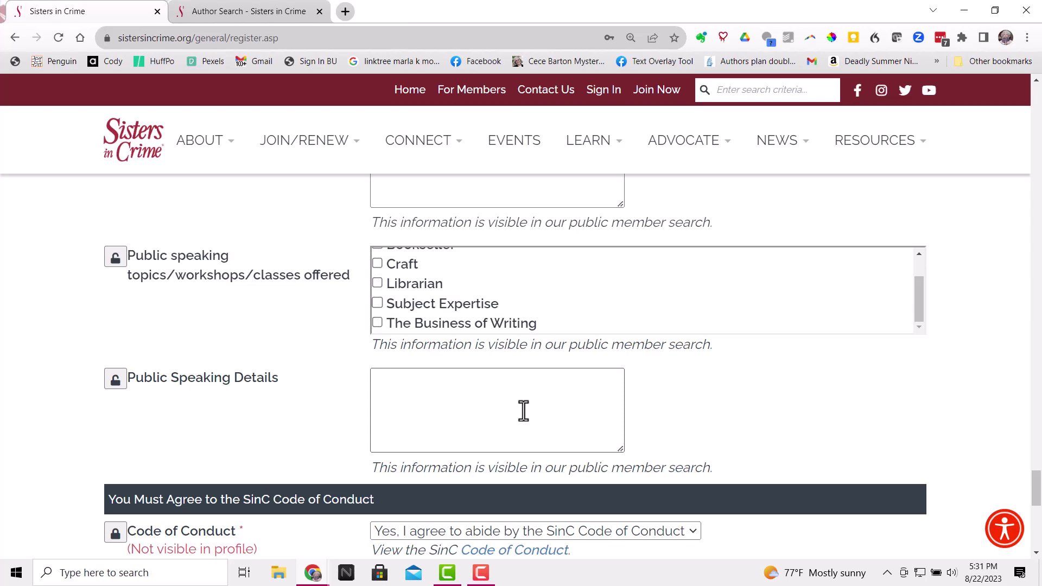
Step: Check the SinC Code of Conduct agreement and the Terms of Use acceptance at the end of the form
{"action": "scroll", "coordinate": [467, 361], "scroll_direction": "down", "scroll_amount": 2}
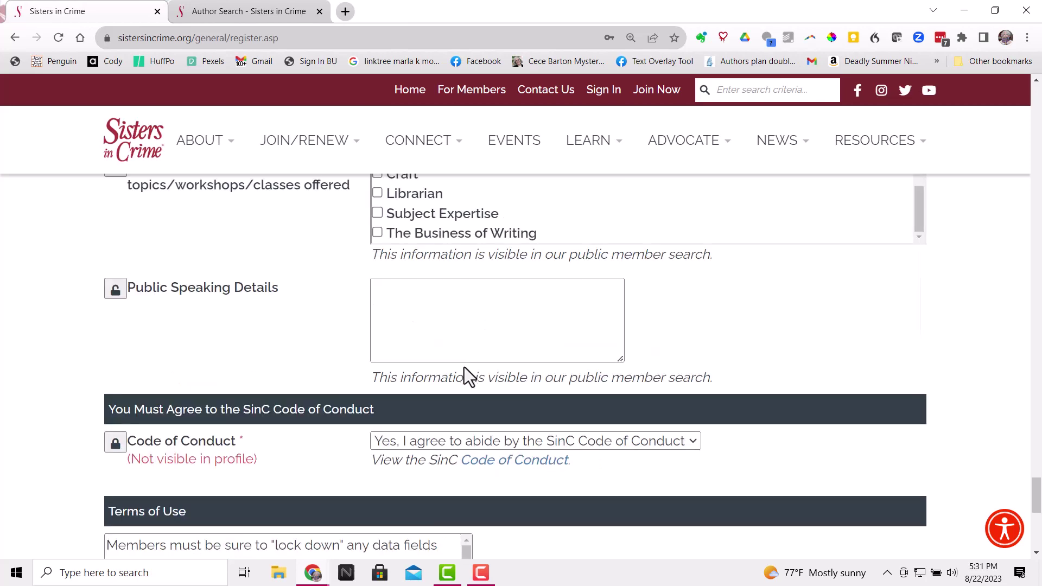
{"action": "scroll", "coordinate": [464, 367], "scroll_direction": "down", "scroll_amount": 2}
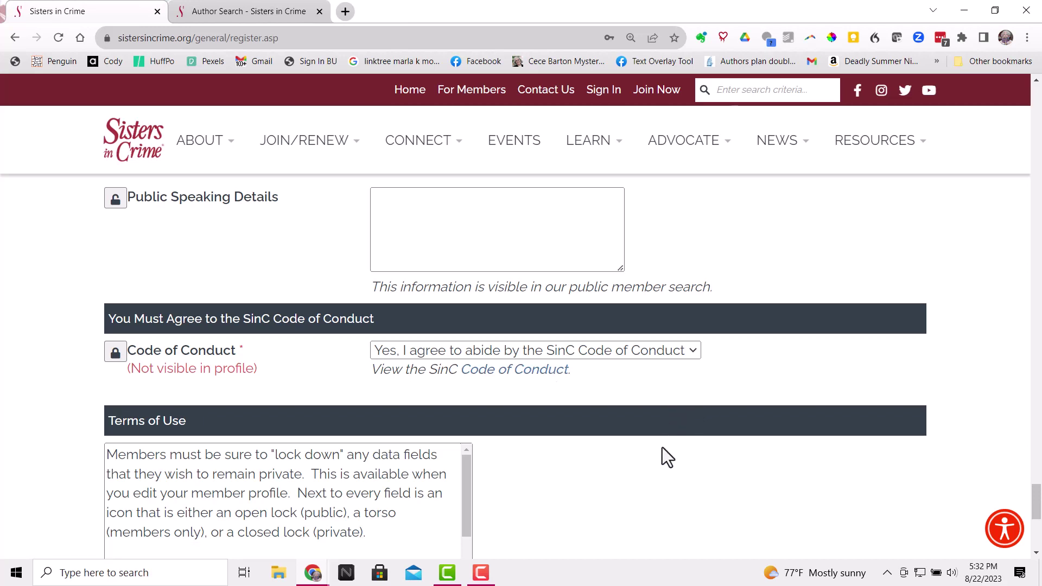
{"action": "scroll", "coordinate": [586, 459], "scroll_direction": "down", "scroll_amount": 2}
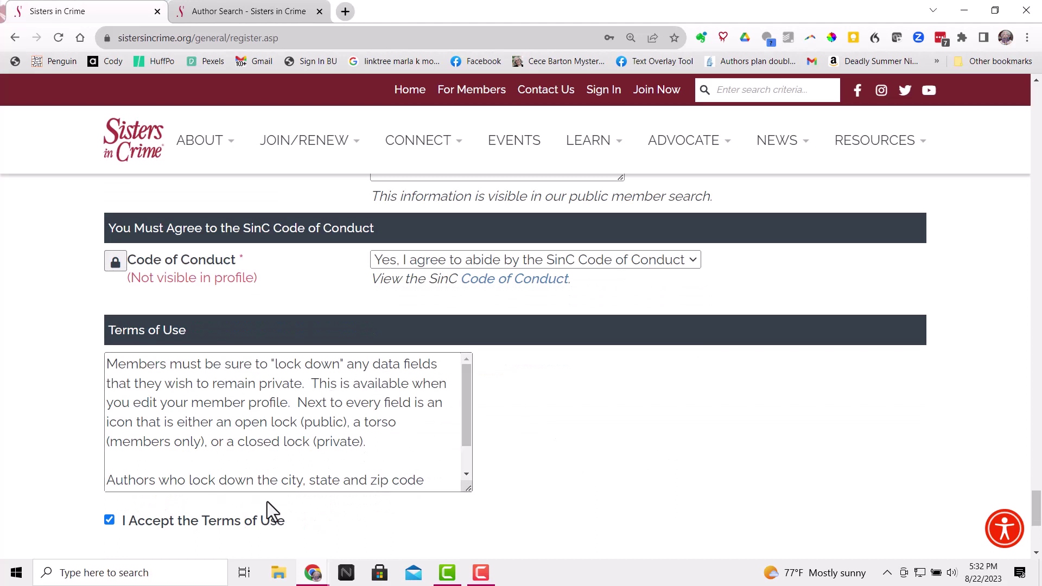
Step: Switch from the end of the profile form to the Author Search page and examine its Name & Location fields and other search categories
{"action": "scroll", "coordinate": [542, 420], "scroll_direction": "down", "scroll_amount": 2}
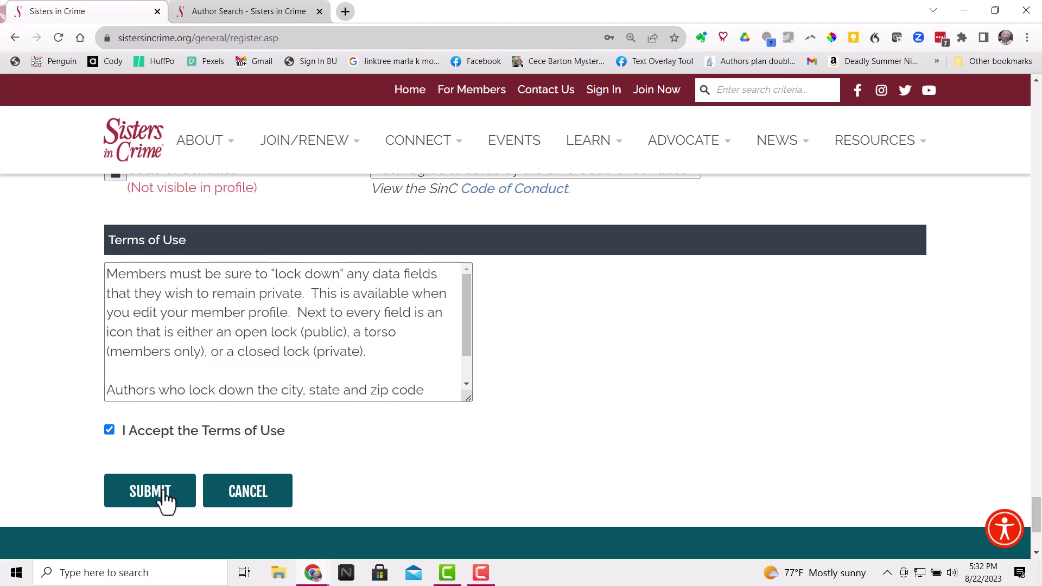
{"action": "left_click", "coordinate": [249, 8]}
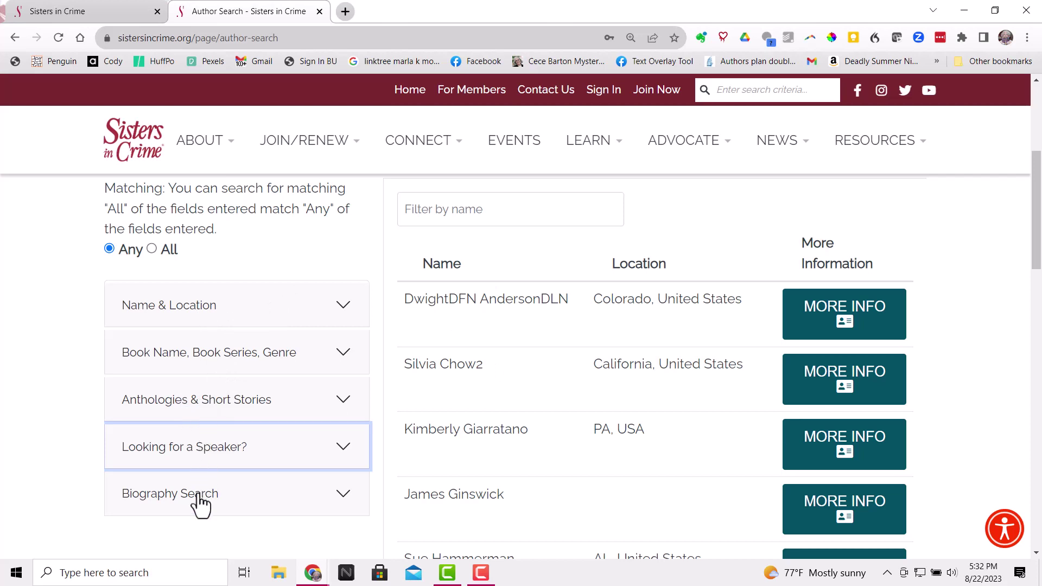
{"action": "left_click", "coordinate": [341, 307]}
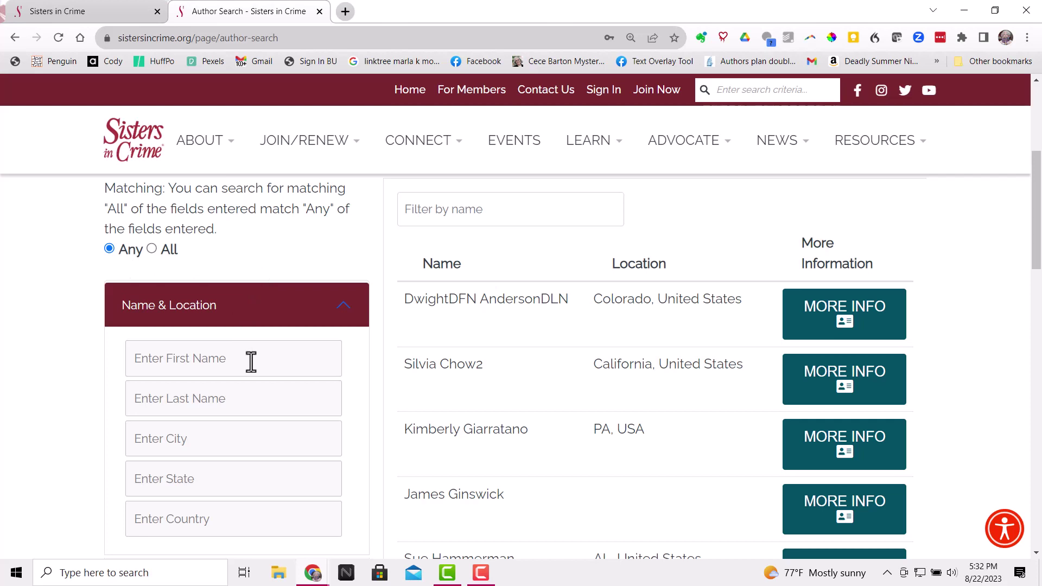
{"action": "scroll", "coordinate": [251, 362], "scroll_direction": "down", "scroll_amount": 2}
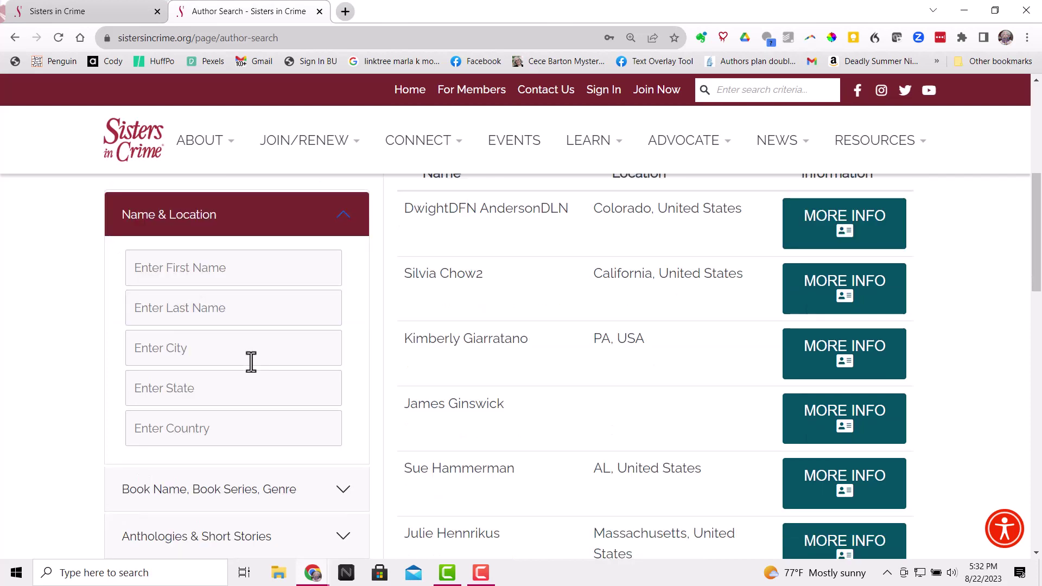
{"action": "scroll", "coordinate": [250, 362], "scroll_direction": "up", "scroll_amount": 2}
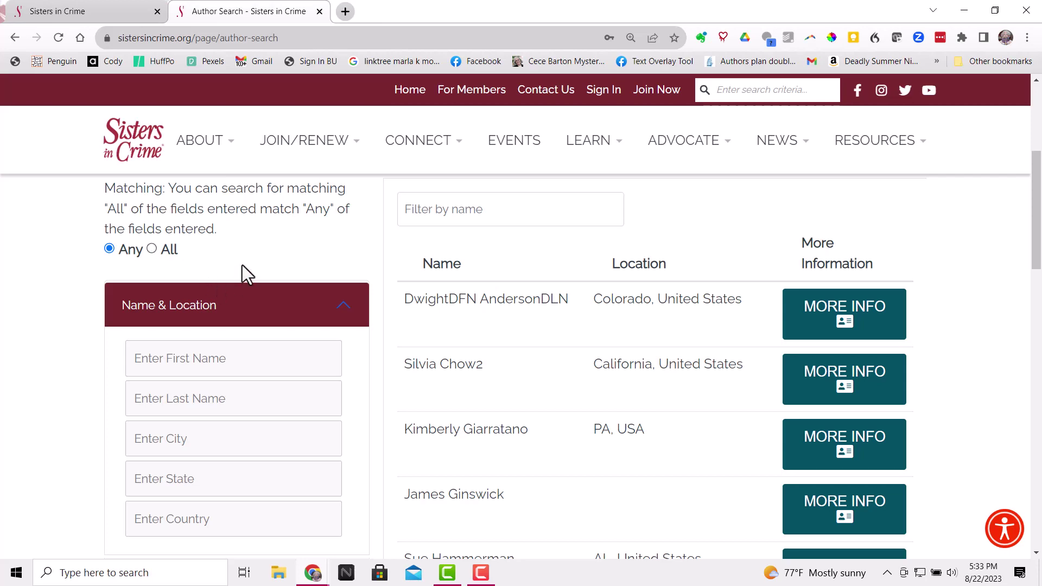
{"action": "scroll", "coordinate": [263, 311], "scroll_direction": "down", "scroll_amount": 3}
{"action": "scroll", "coordinate": [265, 312], "scroll_direction": "down", "scroll_amount": 2}
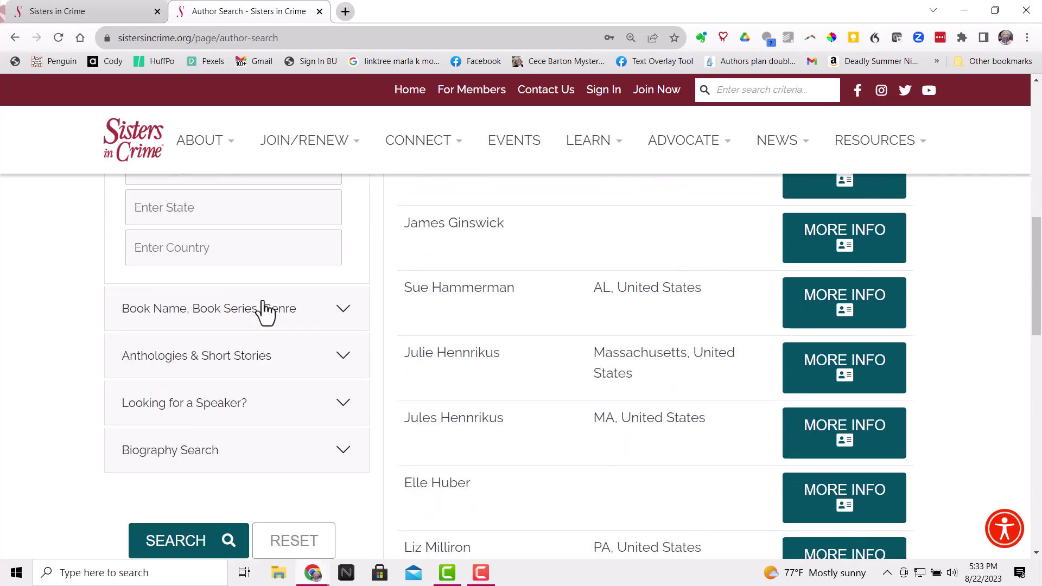
{"action": "scroll", "coordinate": [265, 312], "scroll_direction": "up", "scroll_amount": 4}
{"action": "scroll", "coordinate": [265, 312], "scroll_direction": "up", "scroll_amount": 3}
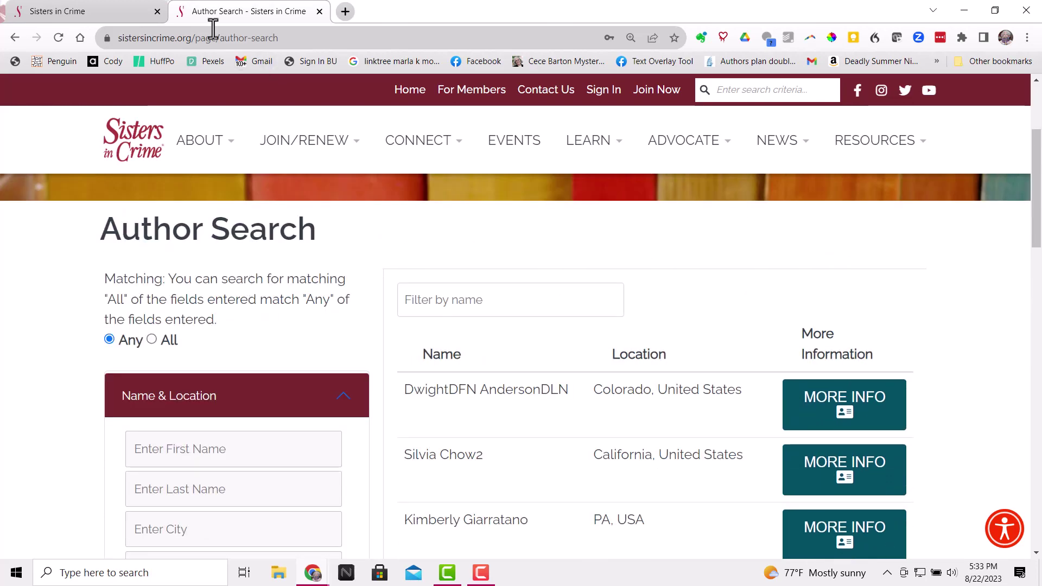
Step: Return to the member profile form and review the Appear in Public Member Search setting, directory name fields and pen name fields
{"action": "left_click", "coordinate": [90, 8]}
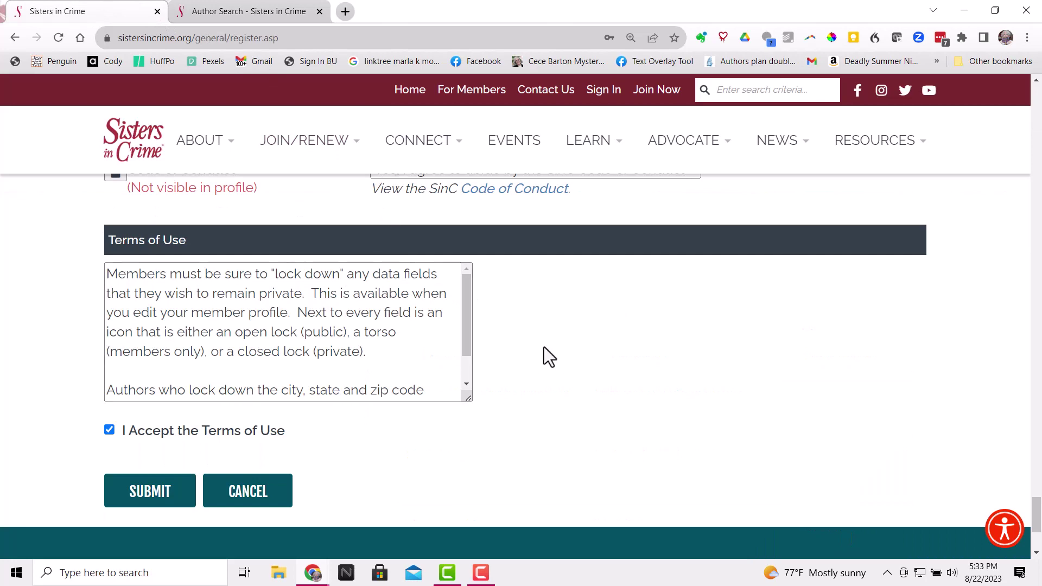
{"action": "scroll", "coordinate": [543, 347], "scroll_direction": "up", "scroll_amount": 10}
{"action": "scroll", "coordinate": [544, 347], "scroll_direction": "up", "scroll_amount": 20}
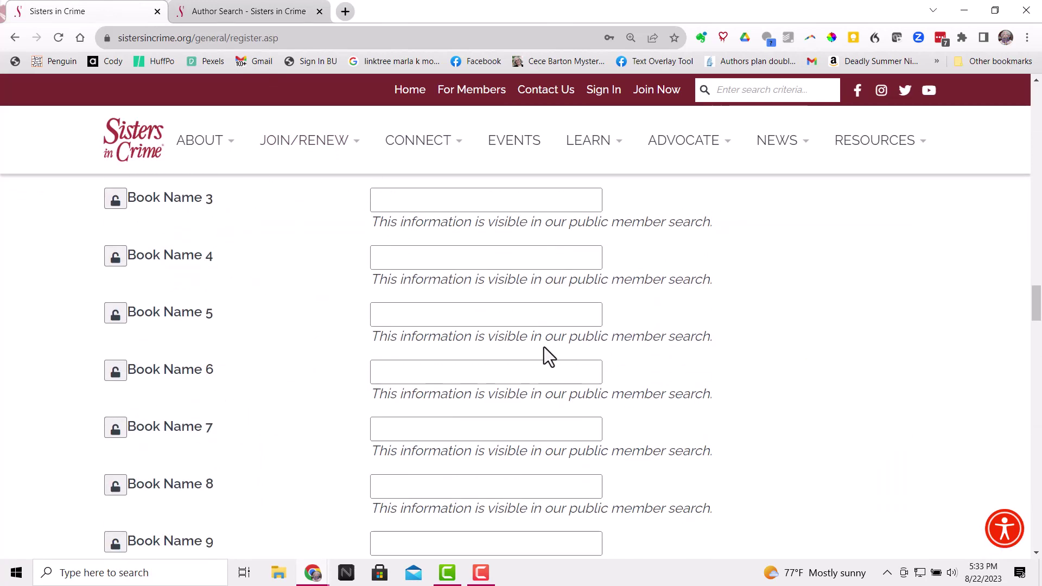
{"action": "scroll", "coordinate": [547, 355], "scroll_direction": "up", "scroll_amount": 10}
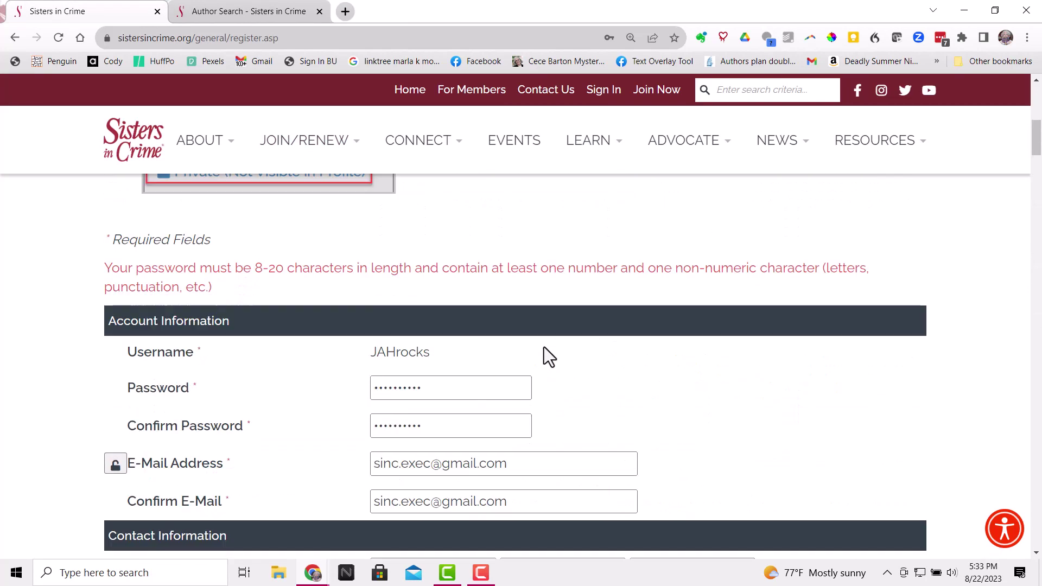
{"action": "scroll", "coordinate": [544, 347], "scroll_direction": "down", "scroll_amount": 13}
{"action": "scroll", "coordinate": [544, 347], "scroll_direction": "up", "scroll_amount": 2}
{"action": "scroll", "coordinate": [544, 346], "scroll_direction": "down", "scroll_amount": 3}
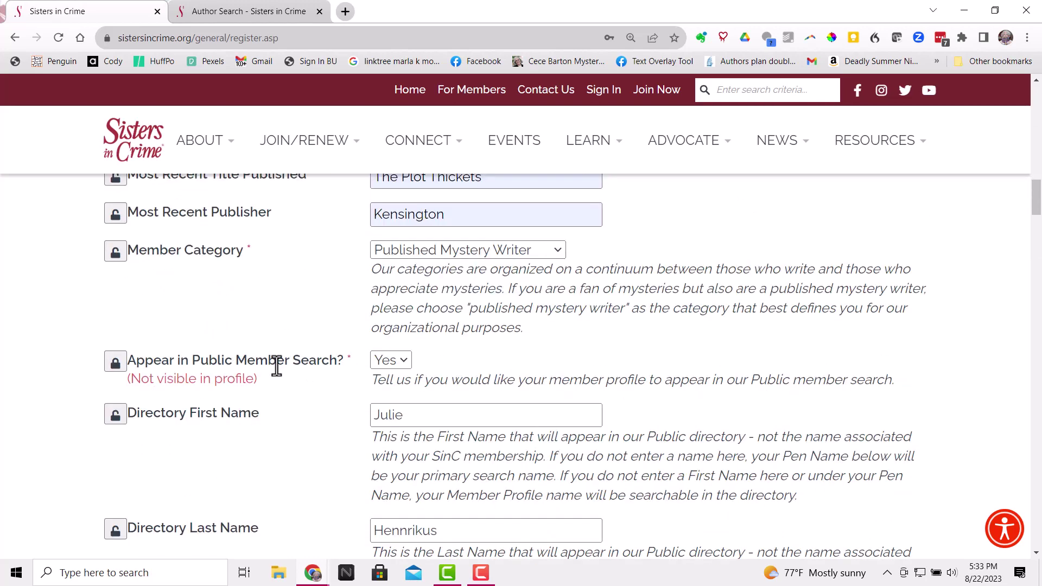
{"action": "scroll", "coordinate": [567, 392], "scroll_direction": "down", "scroll_amount": 3}
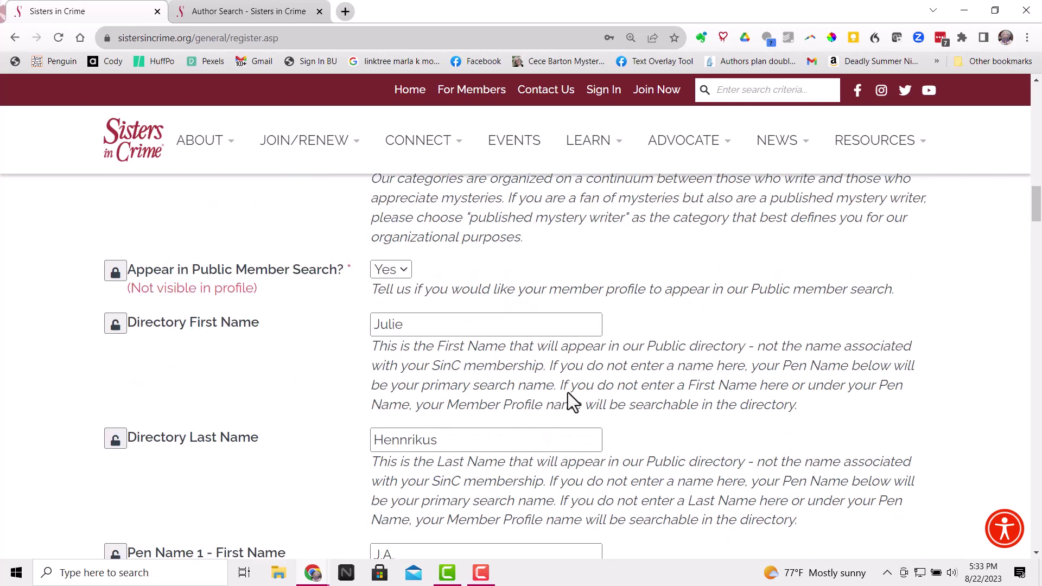
{"action": "scroll", "coordinate": [705, 347], "scroll_direction": "down", "scroll_amount": 2}
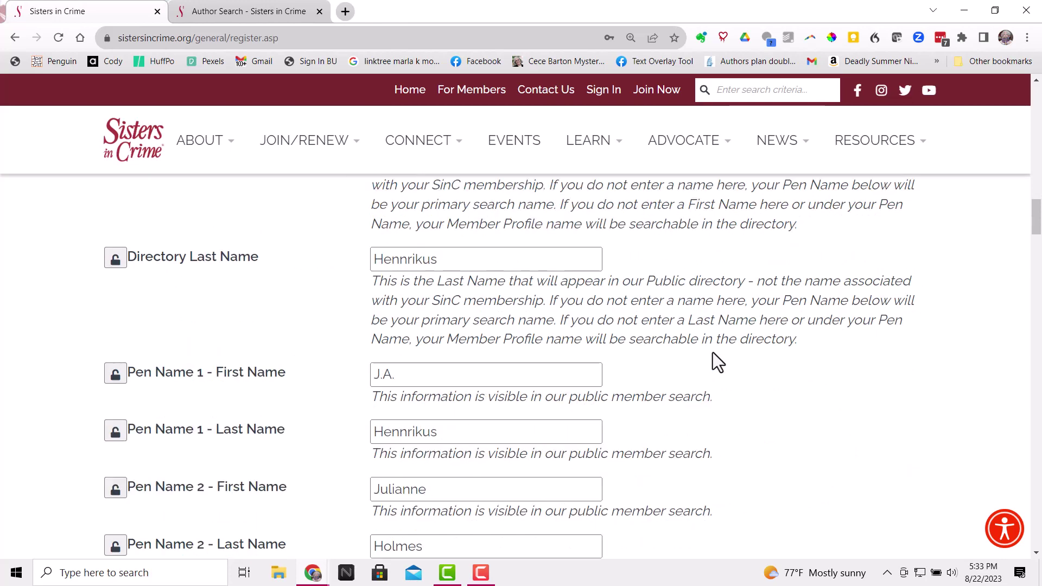